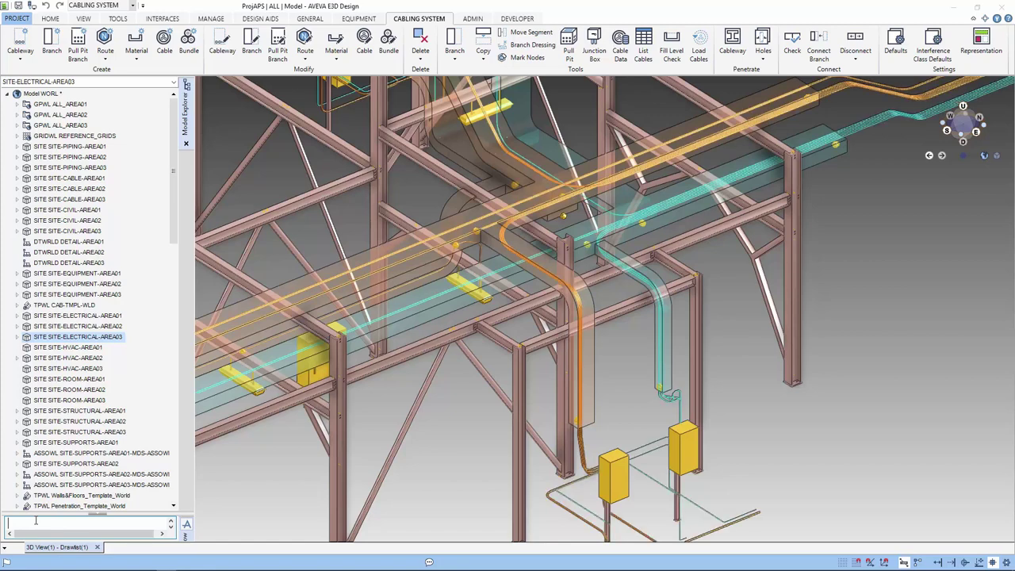
Step: Run the AA command to display the tray material inside the cableways and inspect it in the 3D model
text(AA)
key(Return)
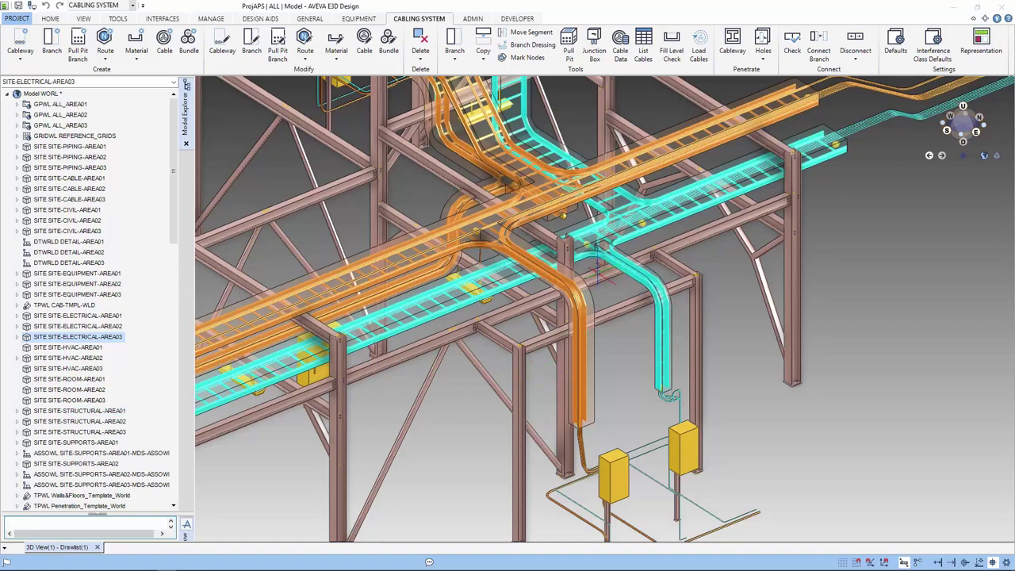
scroll(601, 269, up, 3)
scroll(600, 270, down, 3)
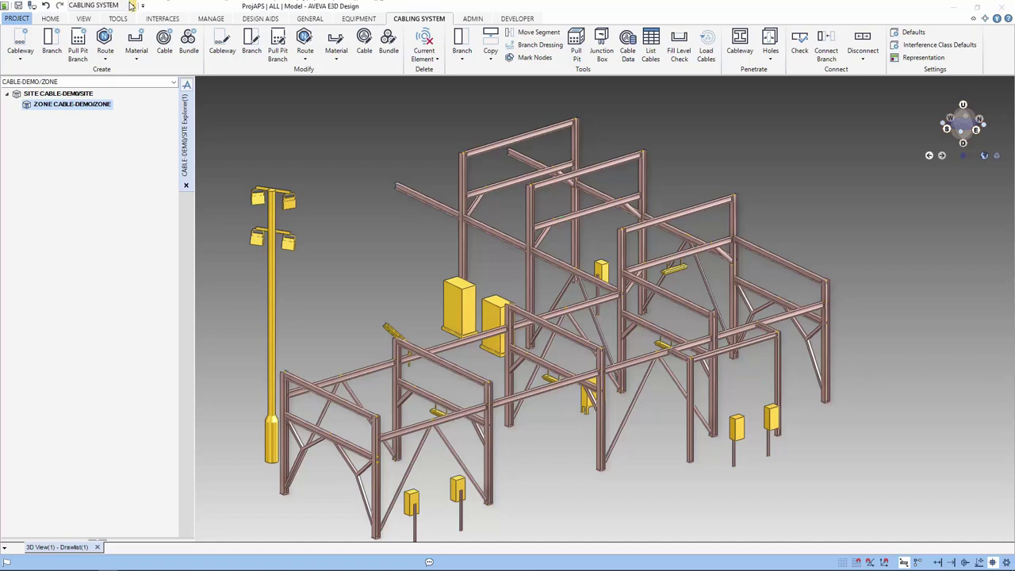
Step: Create a cableway under CABLE-DEMO/ZONE with an automatically generated name and a maximum of 10 cables
click(133, 7)
click(103, 29)
right_click(331, 160)
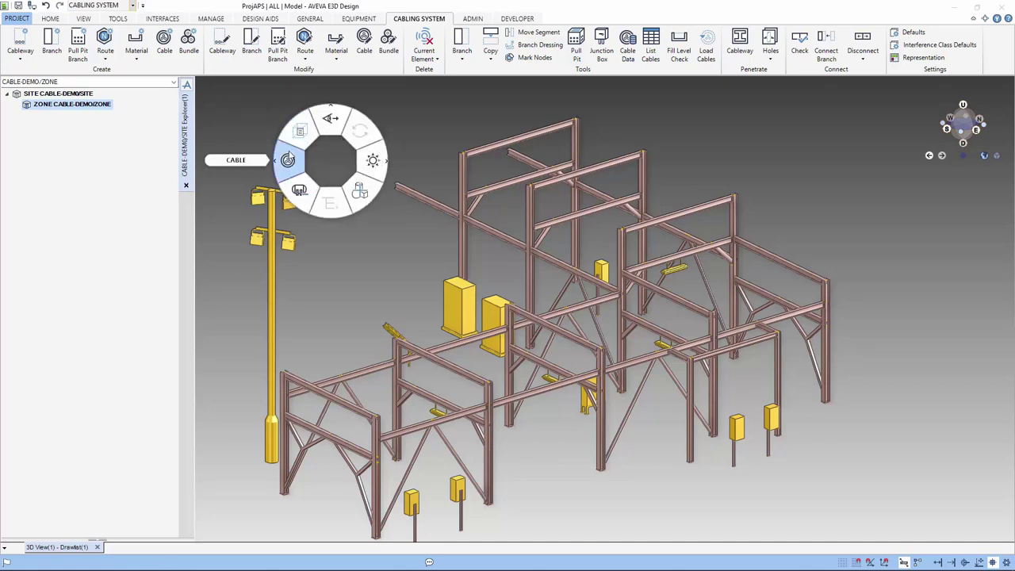
click(288, 159)
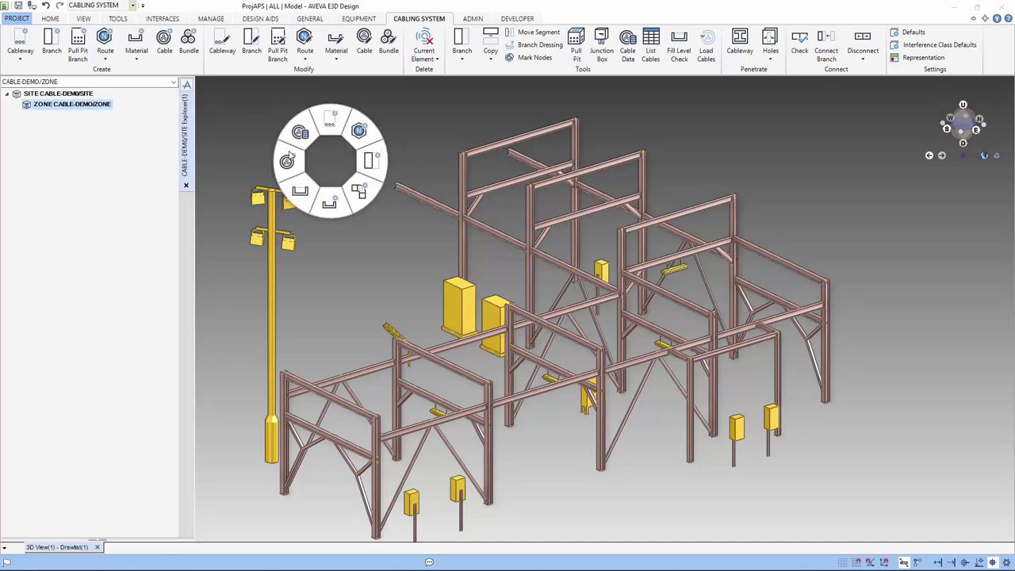
click(333, 121)
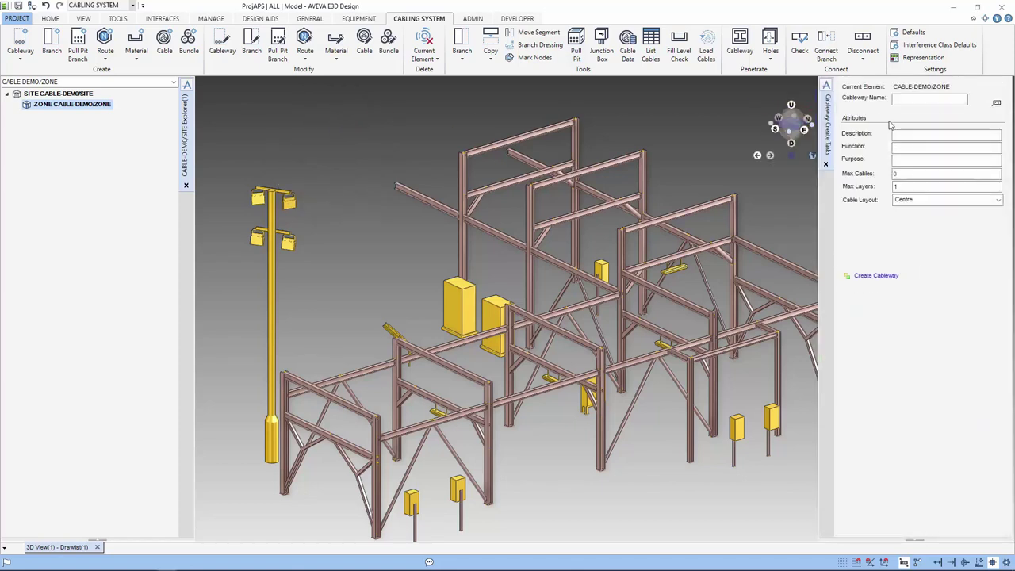
click(996, 103)
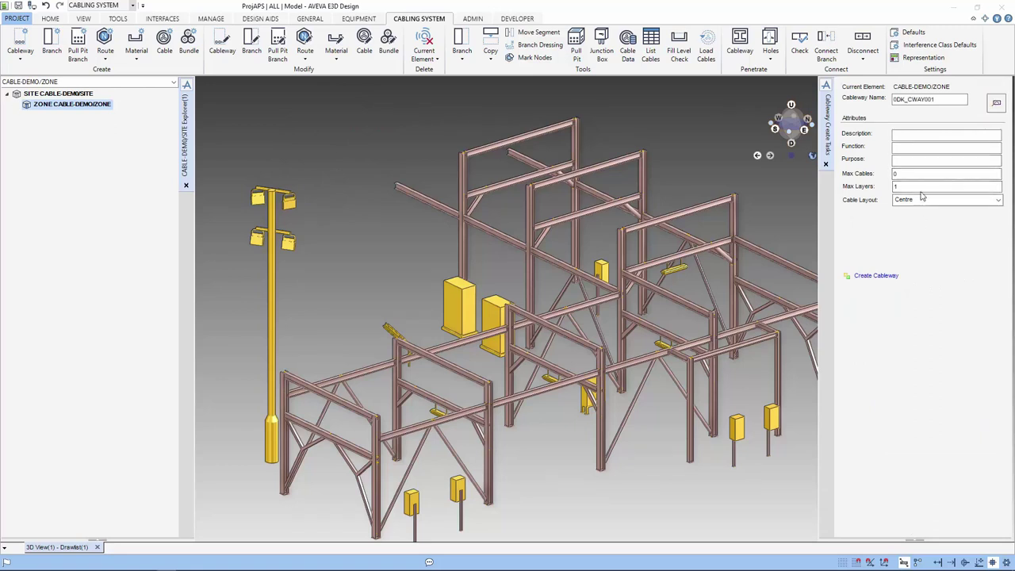
drag(904, 173, 871, 175)
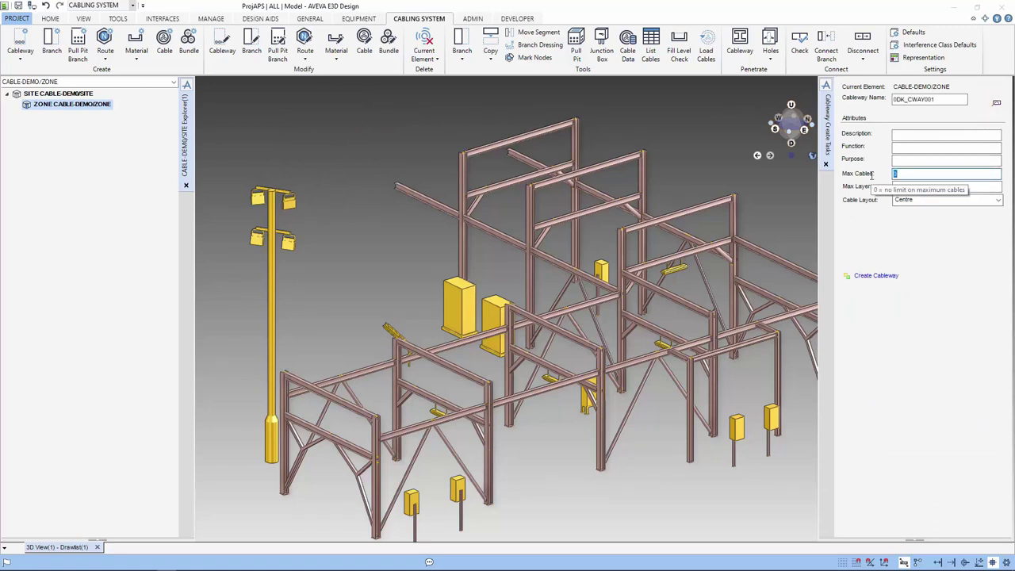
text(10)
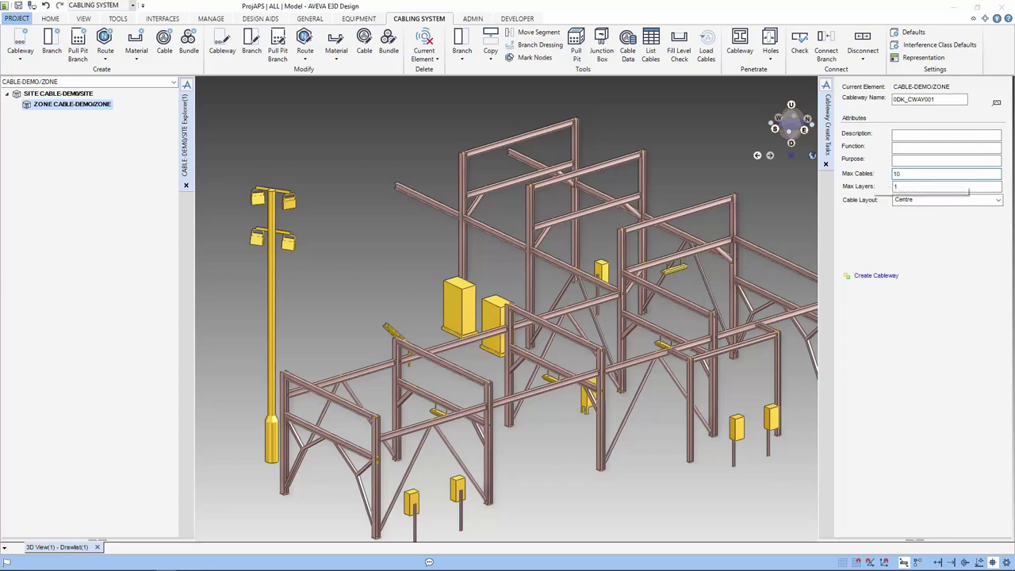
click(876, 276)
Step: Set the new cableway branch's inside radius to 600 mm, keeping the justification at Bottom - Centre
scroll(888, 282, up, 5)
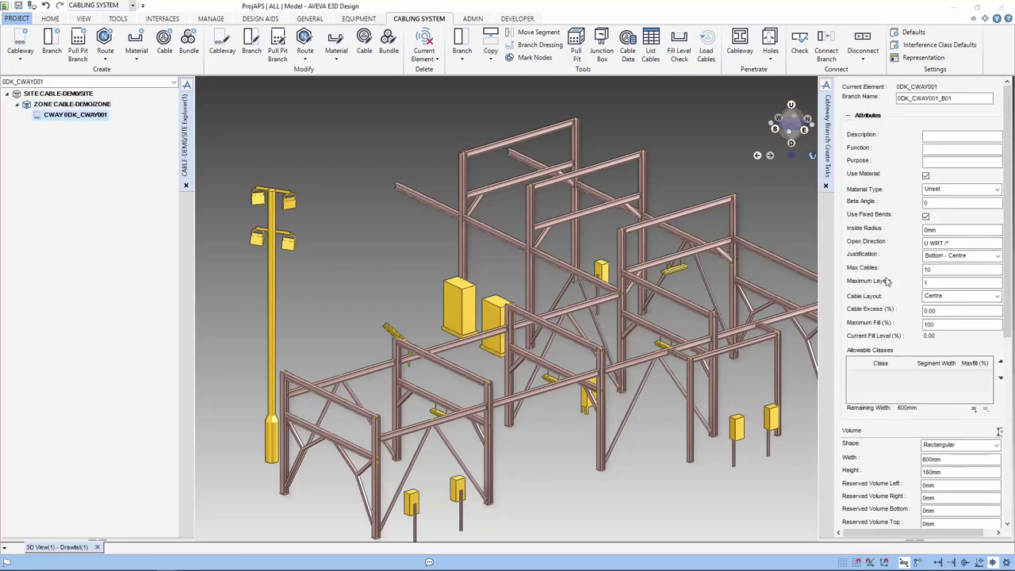
click(940, 150)
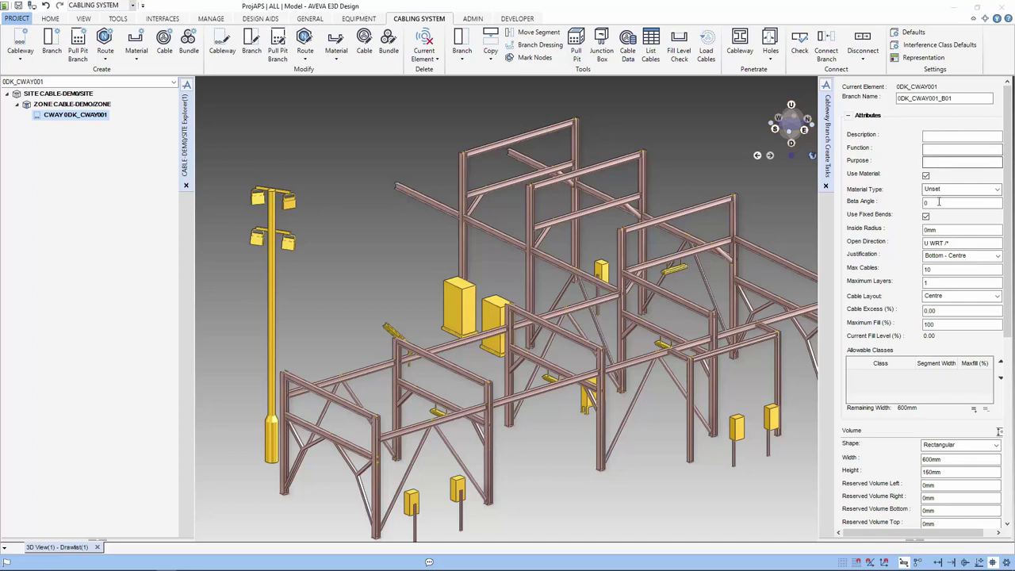
drag(940, 229, 894, 231)
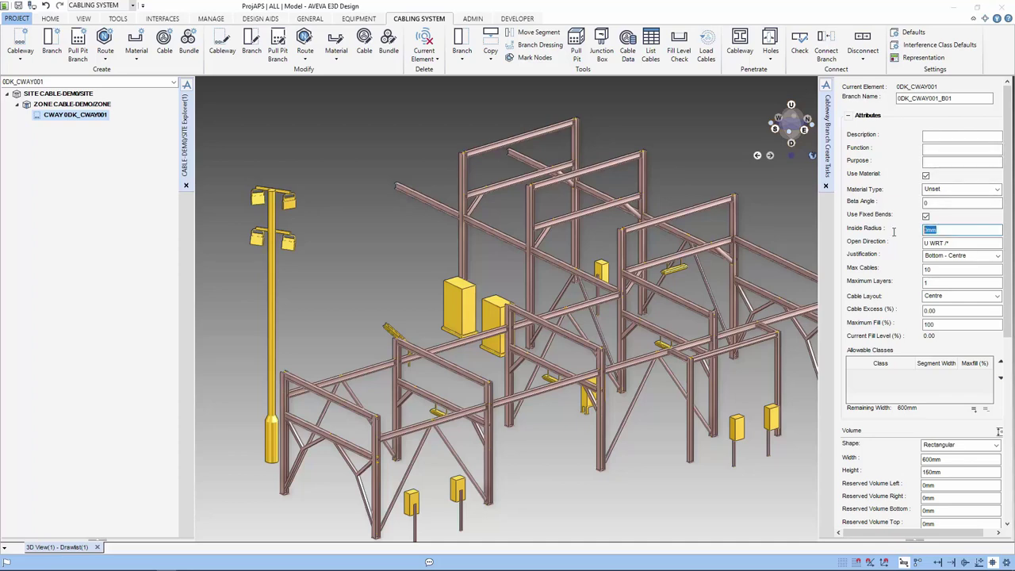
text(600)
click(997, 256)
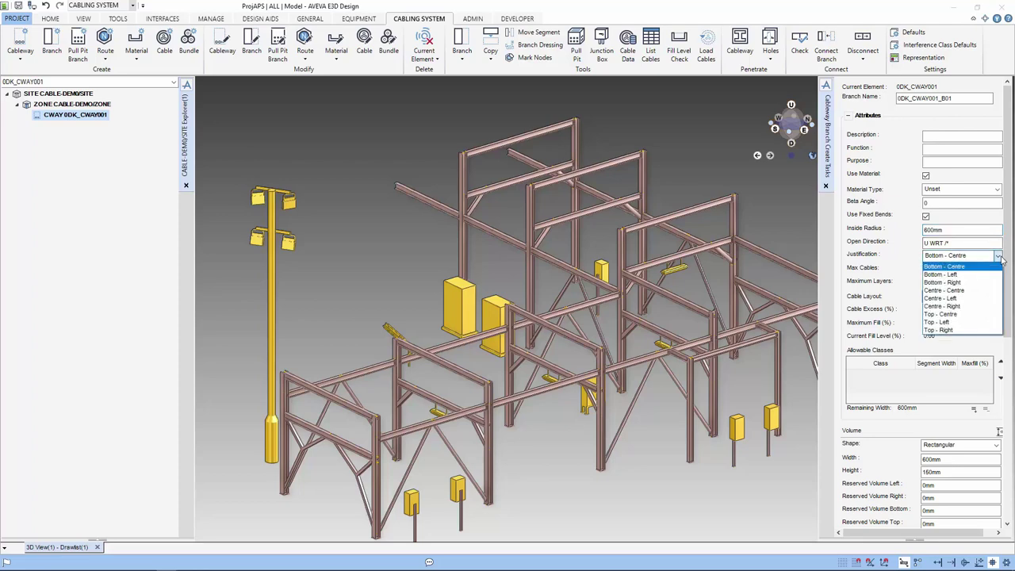
click(1001, 259)
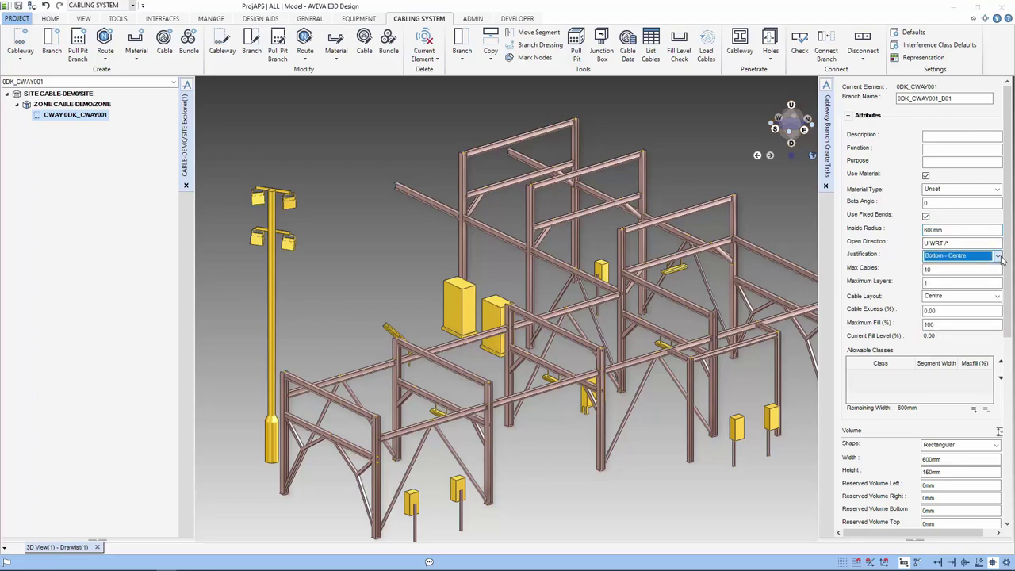
click(931, 283)
Step: Add a segment to the branch's allowable classes and assign it the POWER class
click(974, 408)
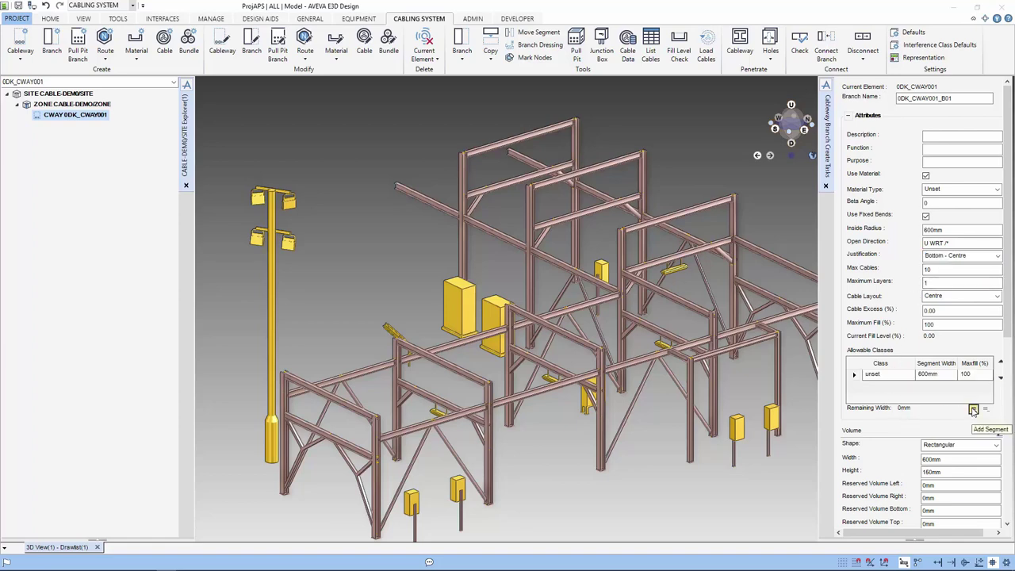
click(897, 371)
click(899, 373)
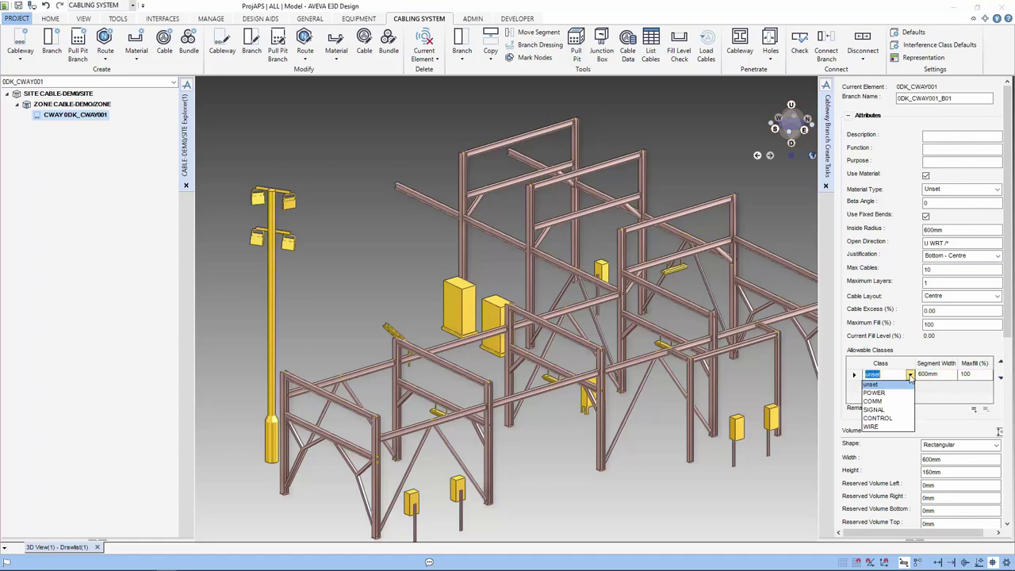
click(891, 394)
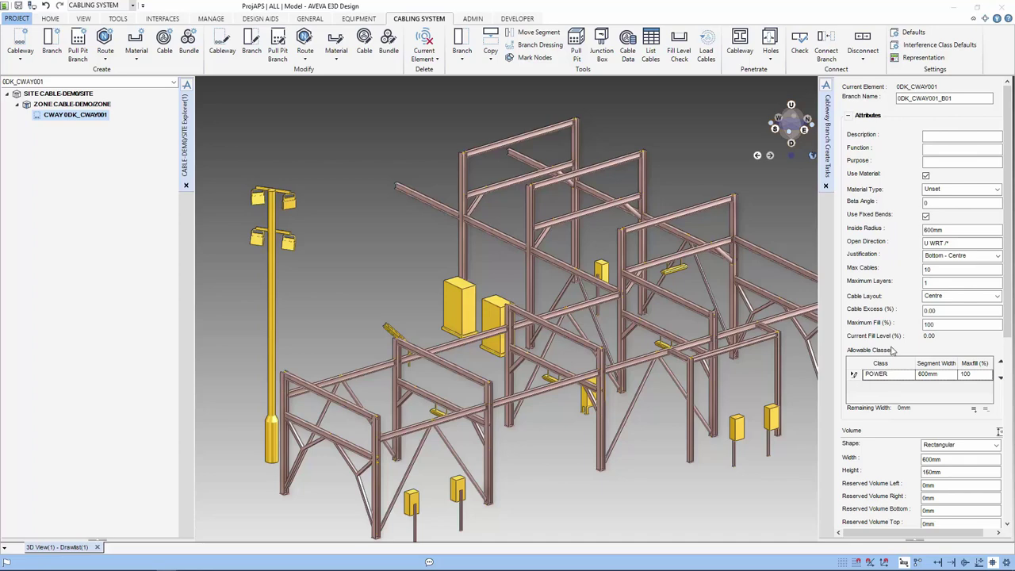
Step: Place the branch head at the mid-point of beam GENSEC 12 on frame AREA03_PR_ROW_P2.E using Mid-Point snap
scroll(894, 393, down, 3)
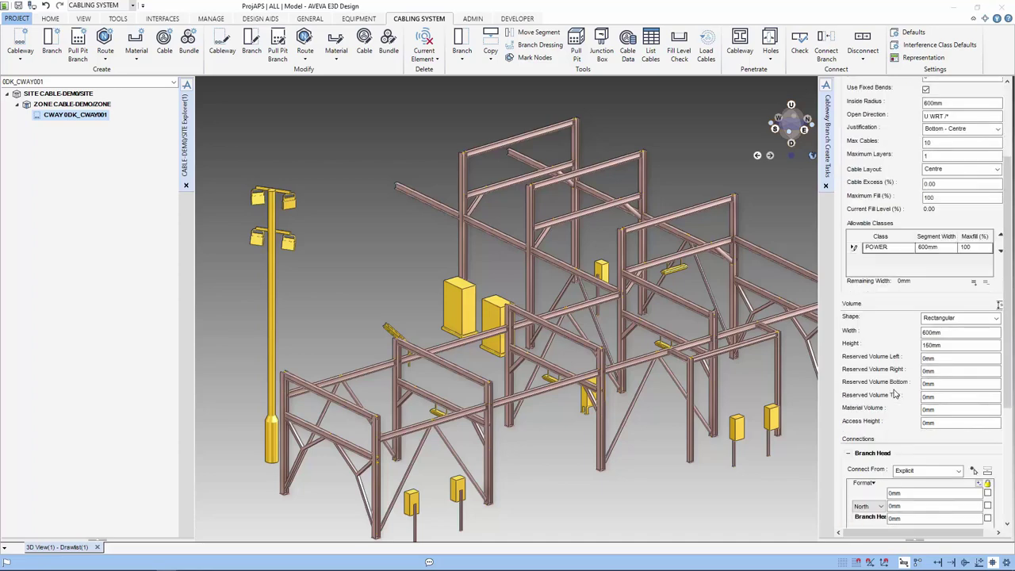
click(925, 345)
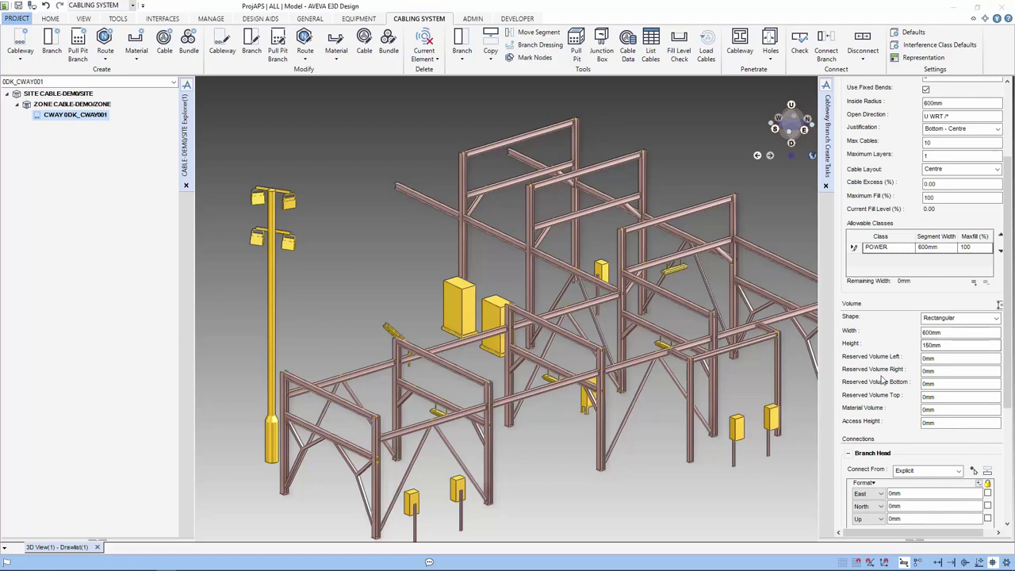
scroll(882, 379, down, 4)
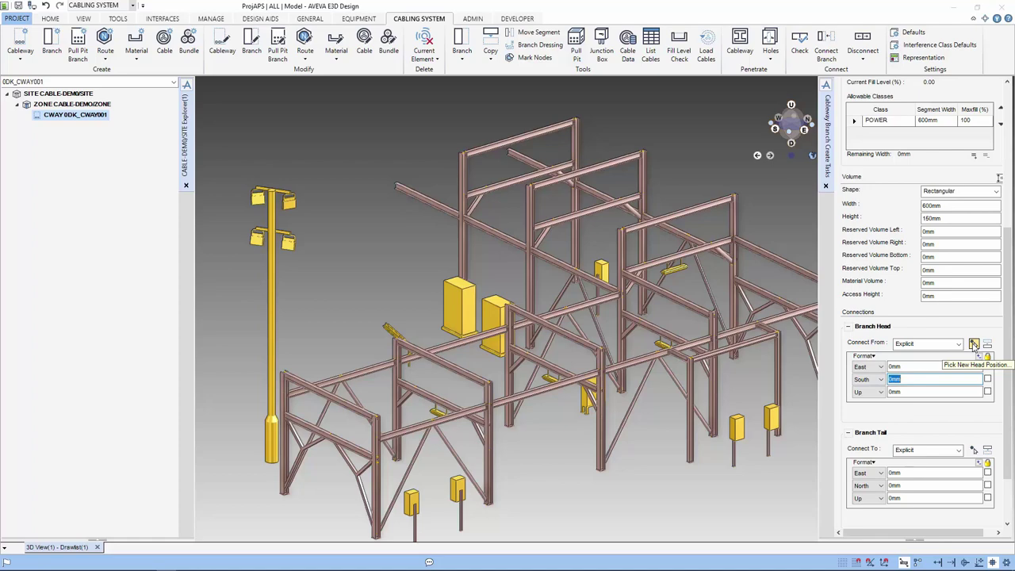
click(973, 345)
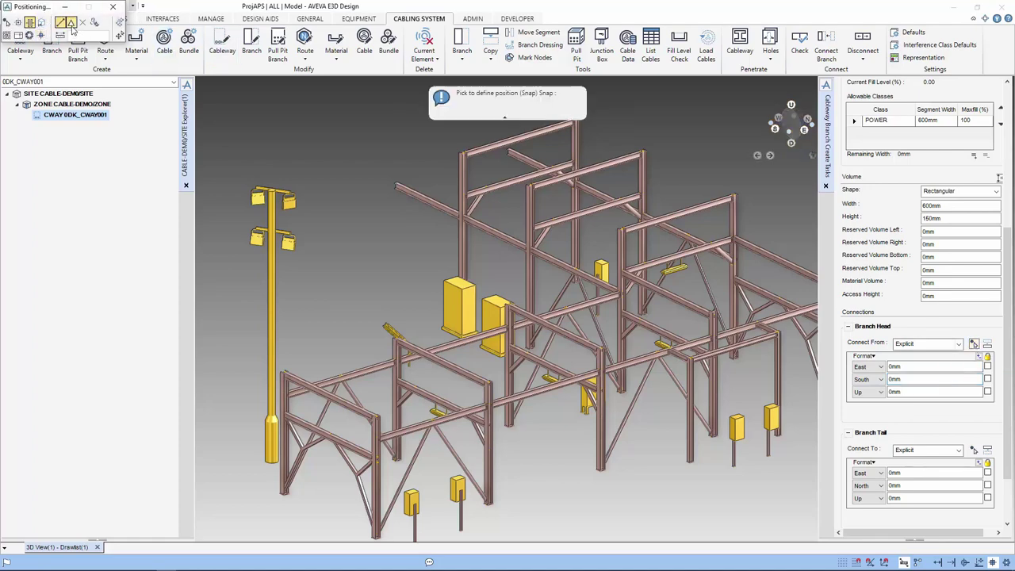
click(71, 24)
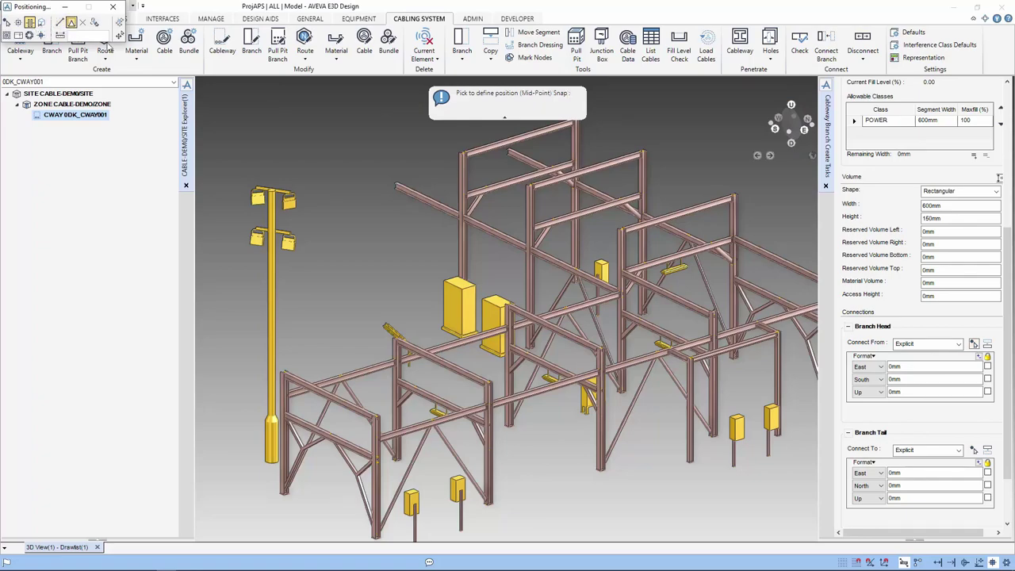
scroll(785, 252, up, 1)
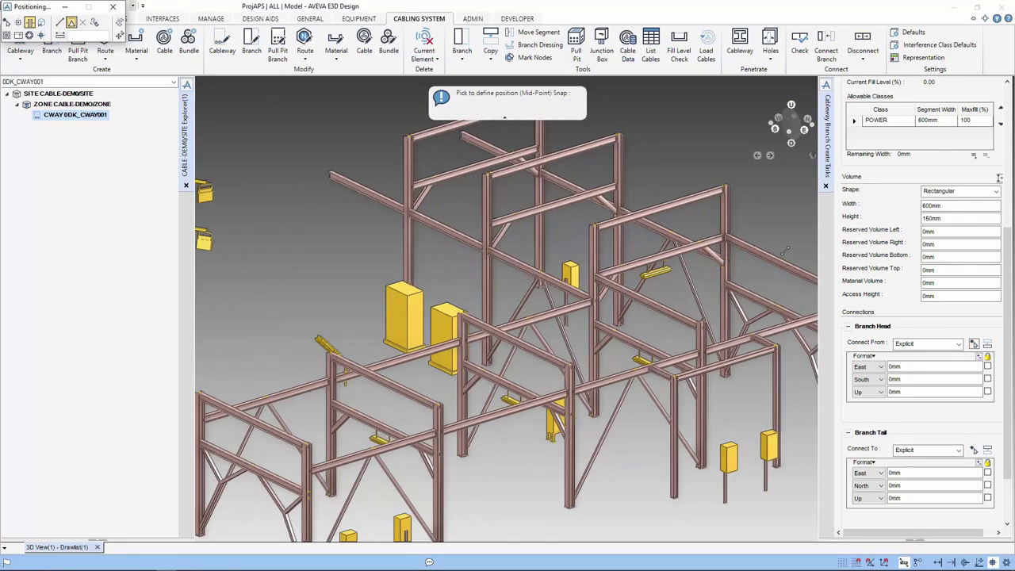
scroll(785, 252, up, 2)
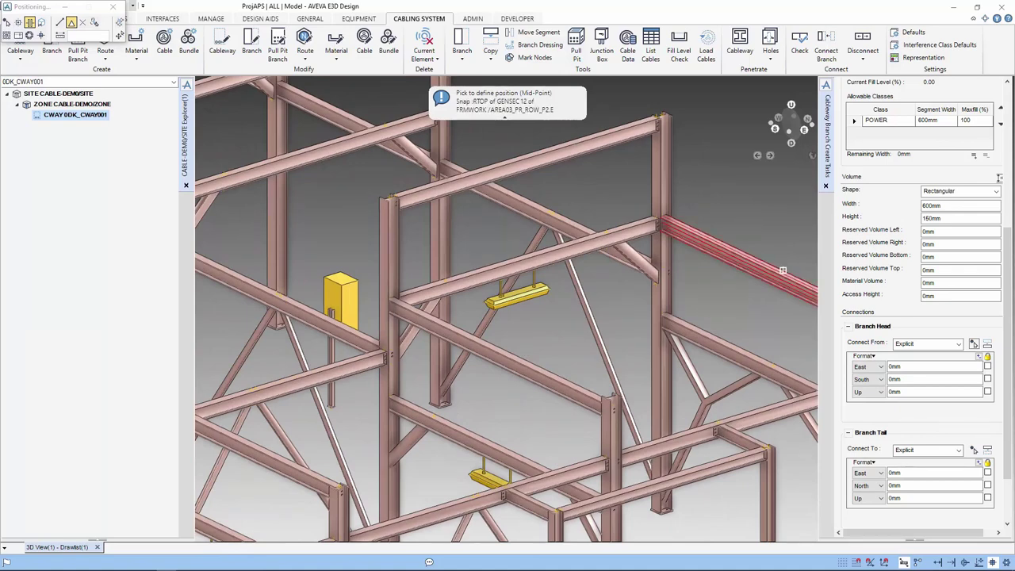
click(783, 270)
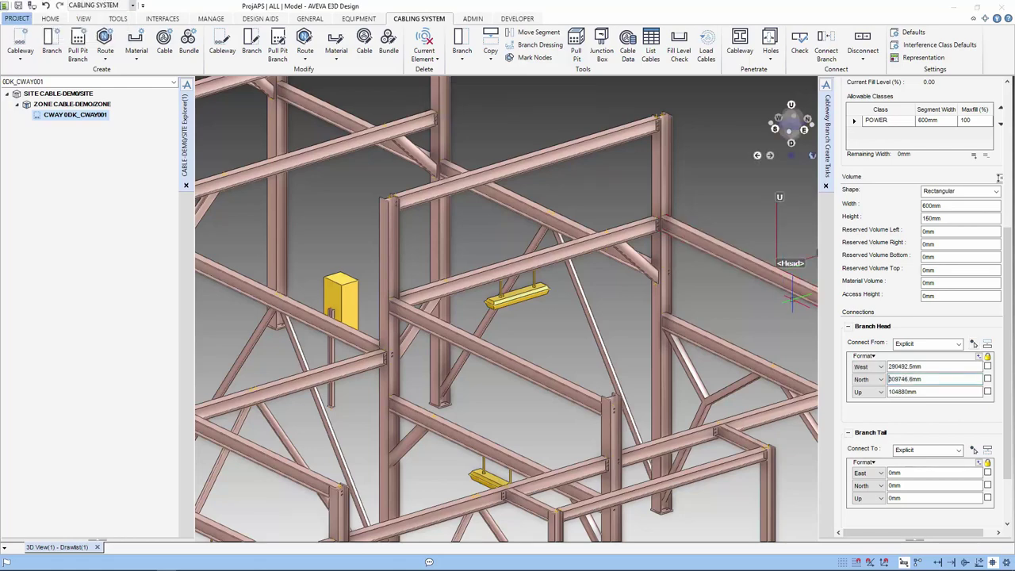
Step: Set the branch head's West coordinate to 290000 mm
middle_drag(714, 356, 514, 357)
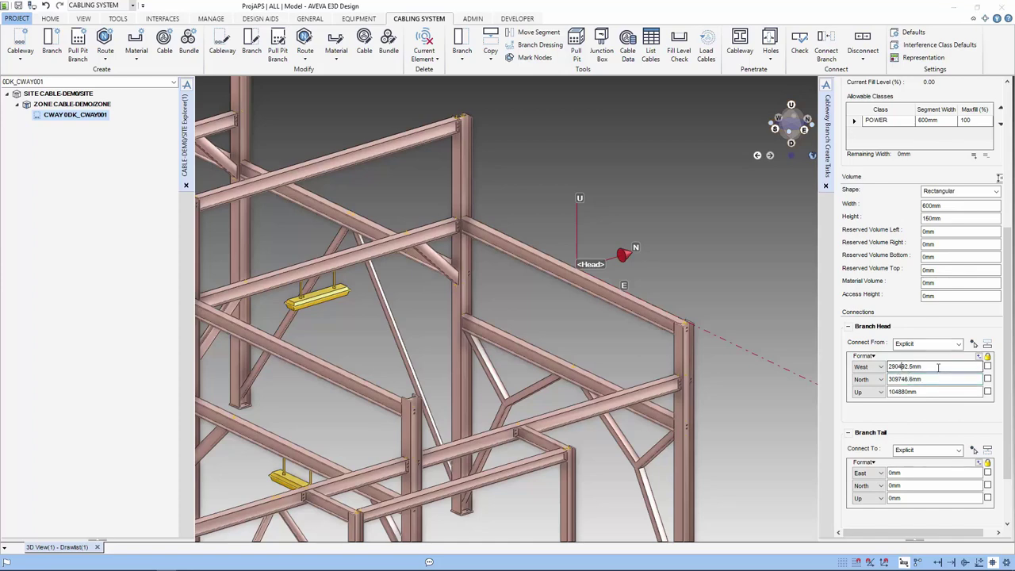
drag(902, 366, 958, 366)
key(BackSpace)
key(BackSpace)
text(0000)
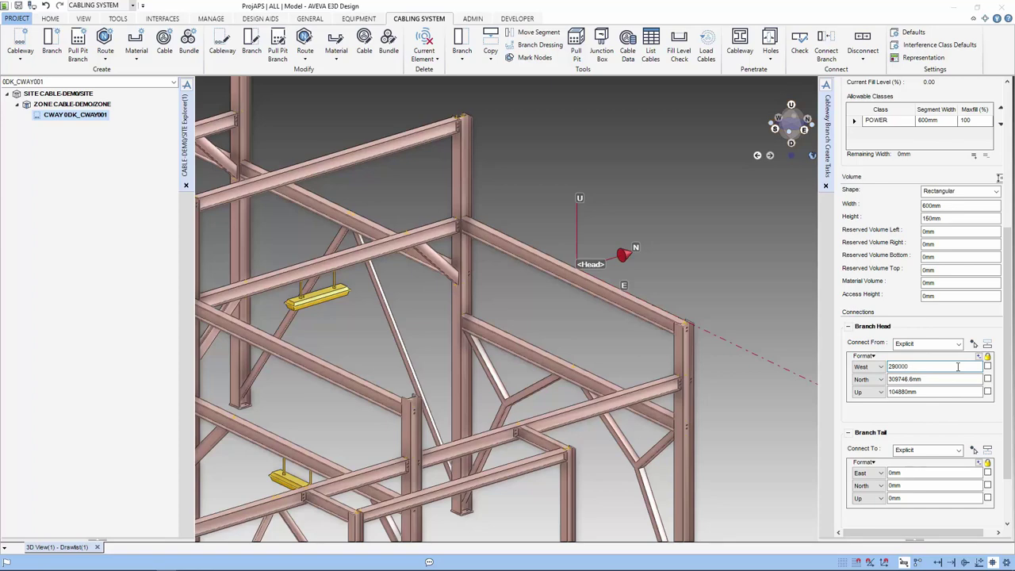
key(Tab)
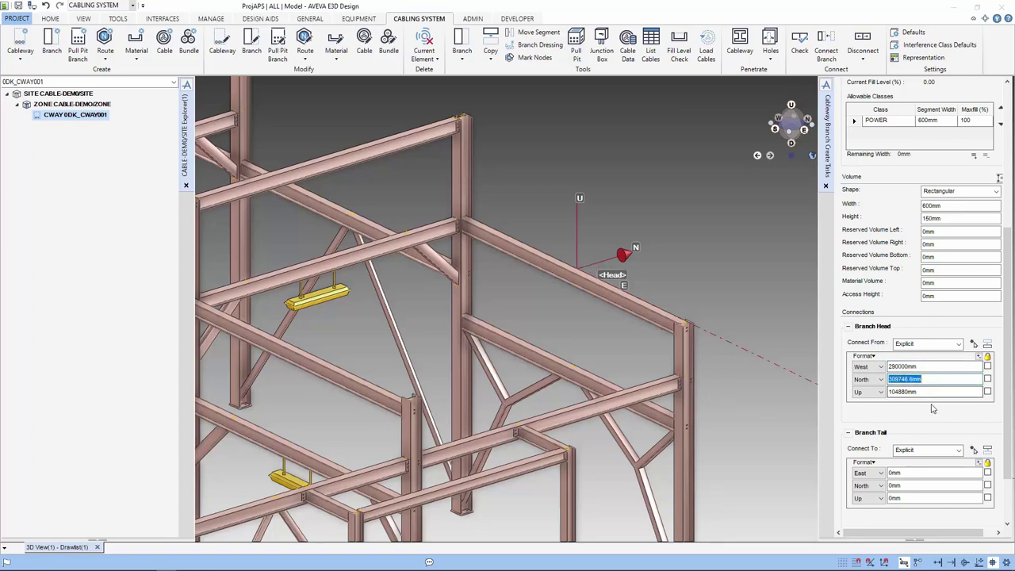
Step: Place the branch tail at the mid-point of the top crossbeam GENSEC 9 on frame AREA03_PR_ROW_P2.A
scroll(935, 393, down, 2)
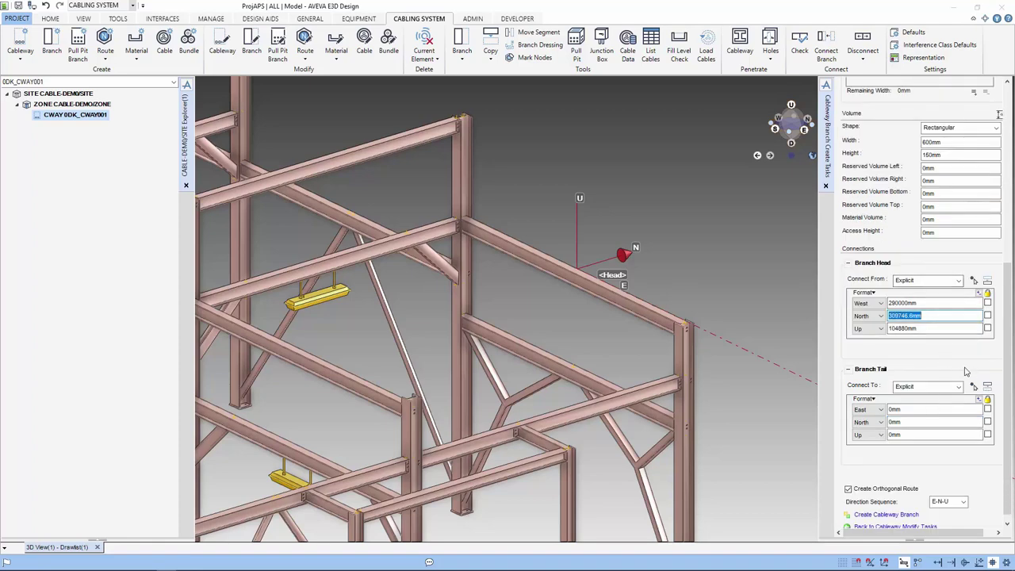
click(973, 386)
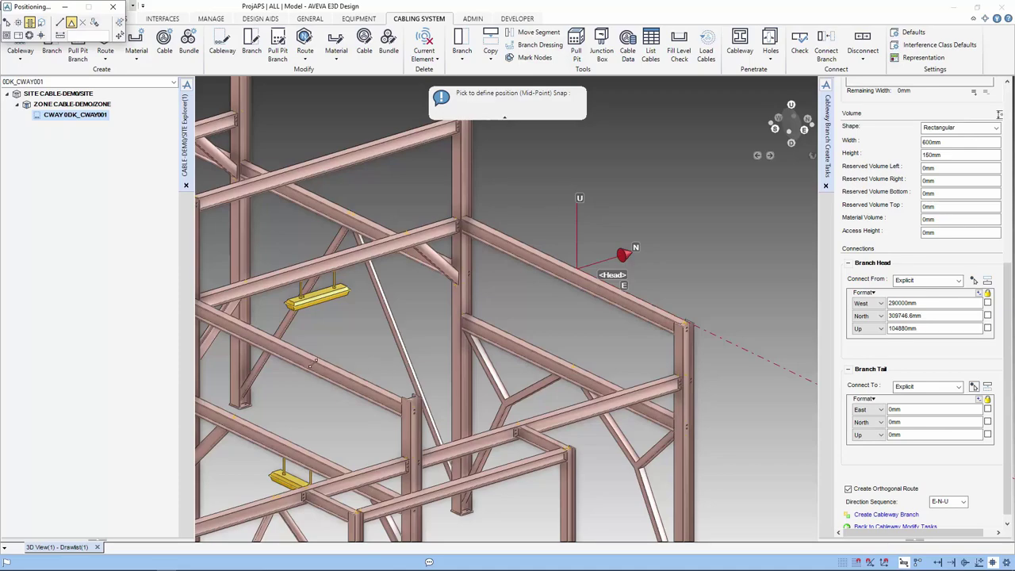
scroll(316, 354, down, 1)
scroll(316, 355, down, 2)
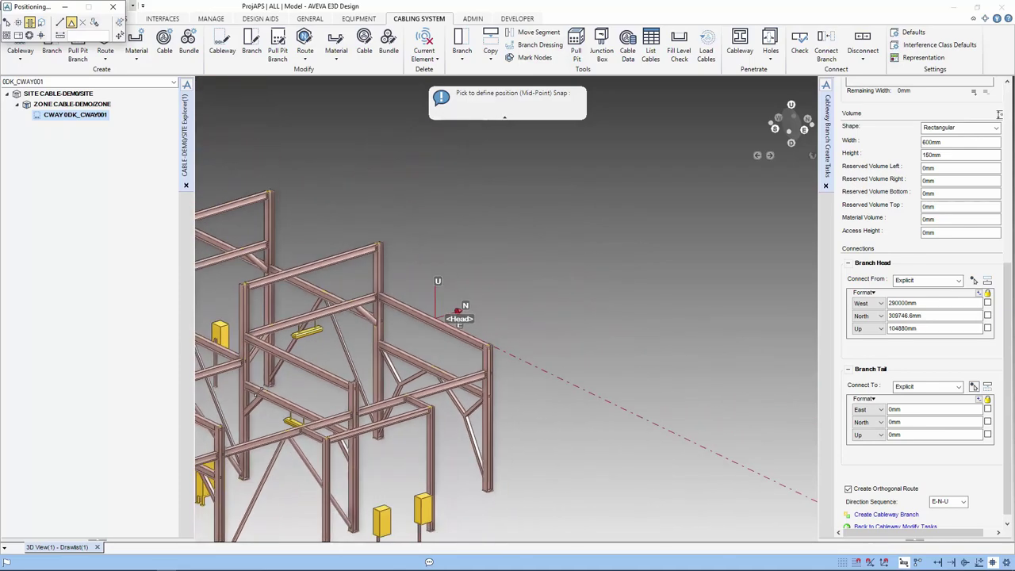
scroll(267, 387, down, 1)
middle_drag(261, 389, 726, 242)
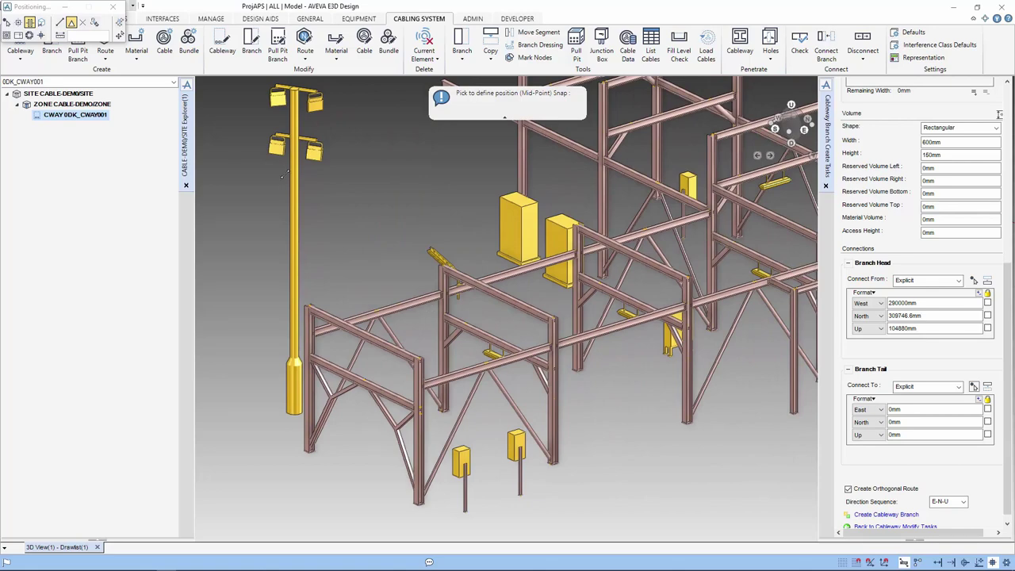
scroll(367, 355, up, 2)
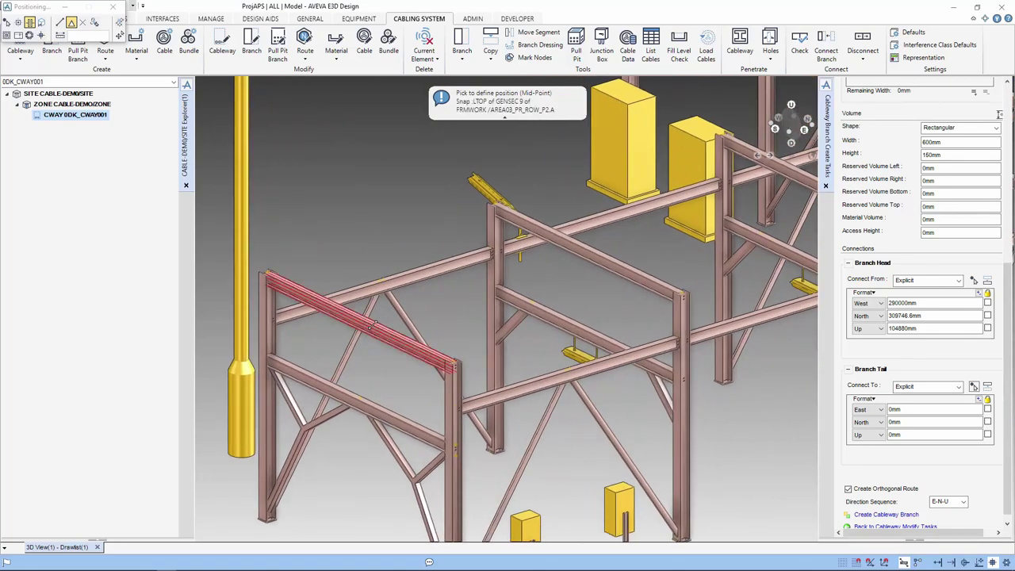
click(370, 325)
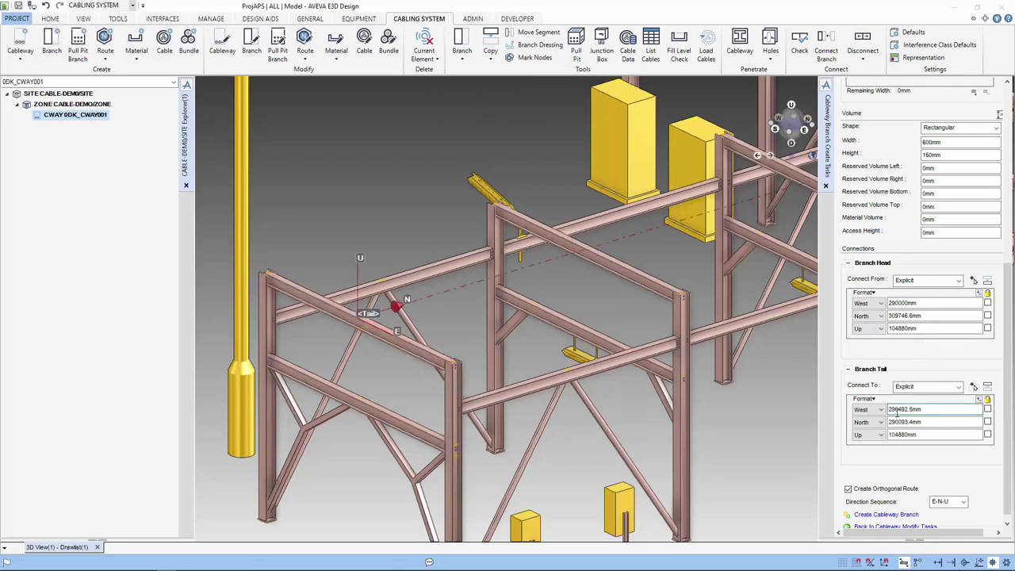
Step: Set the branch tail's West coordinate to 290000 mm
drag(897, 409, 963, 410)
text(0000)
key(Tab)
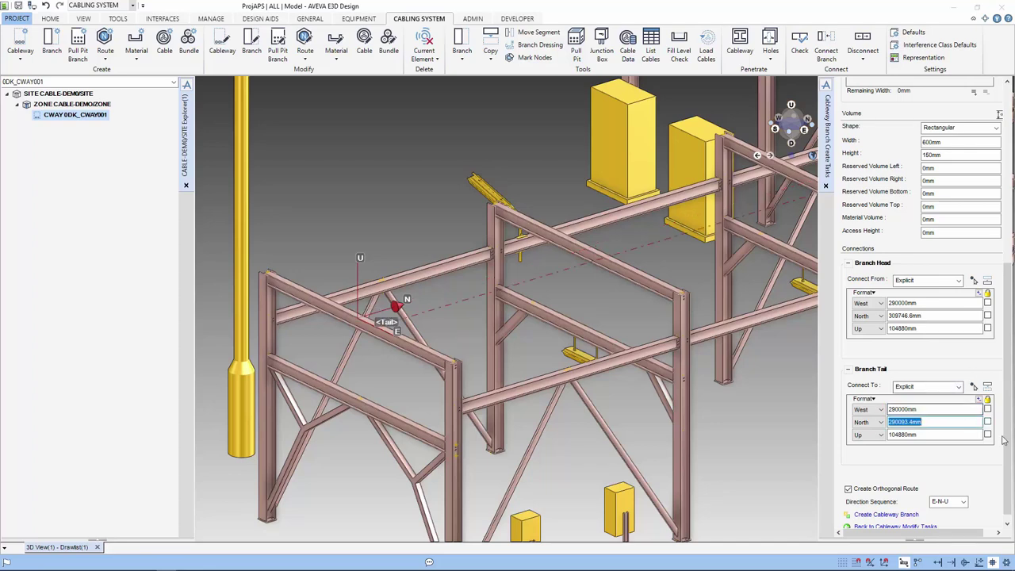
scroll(954, 481, down, 1)
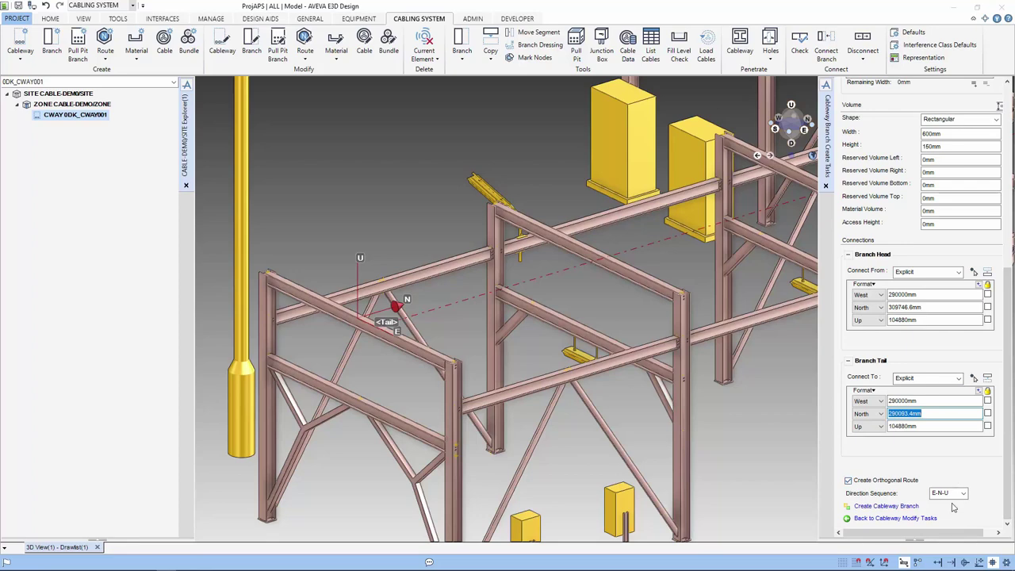
Step: Create the cableway branch from the defined head and tail, and open route attachment point creation for it
click(900, 508)
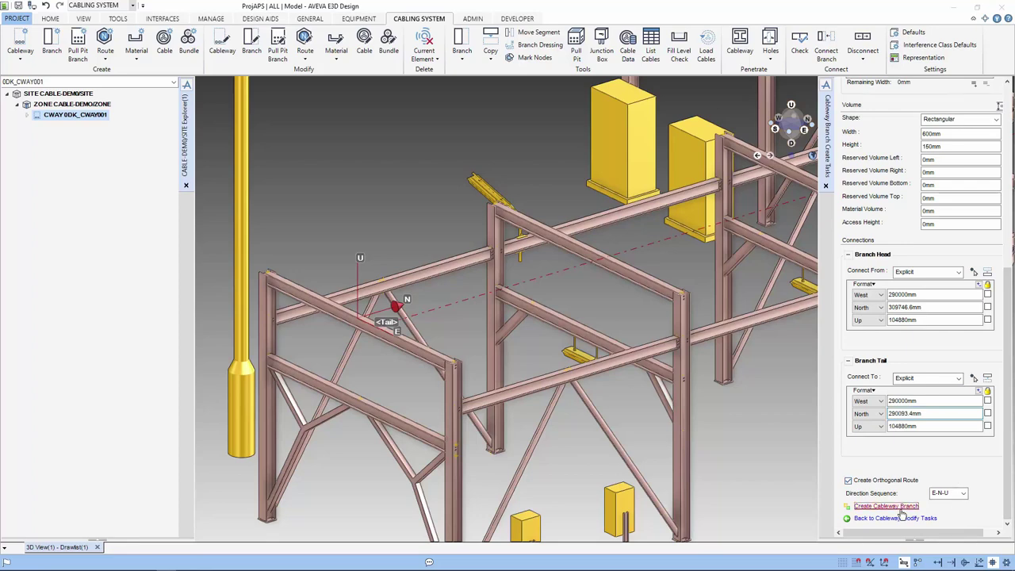
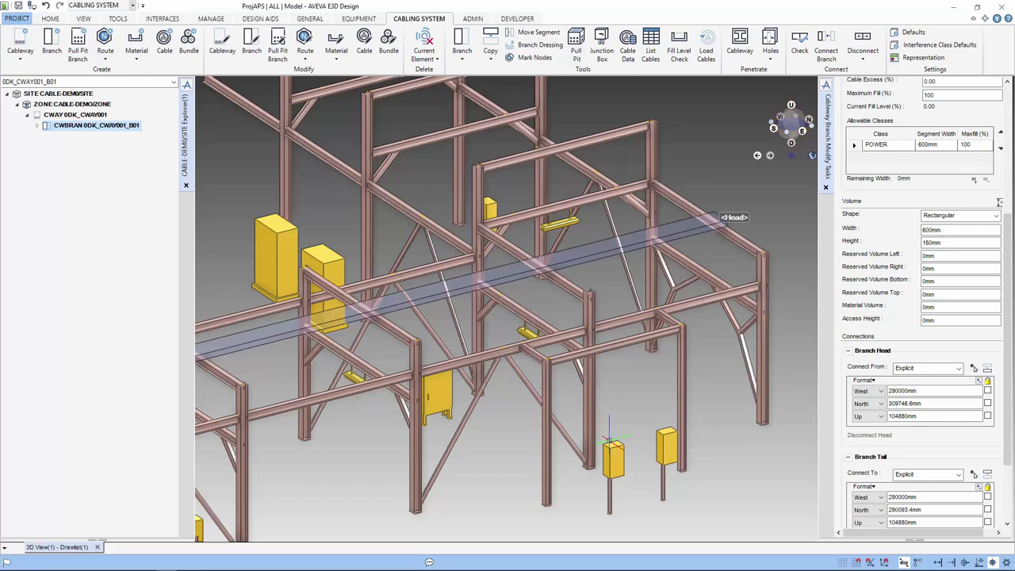
click(937, 476)
scroll(939, 477, down, 1)
scroll(939, 479, down, 1)
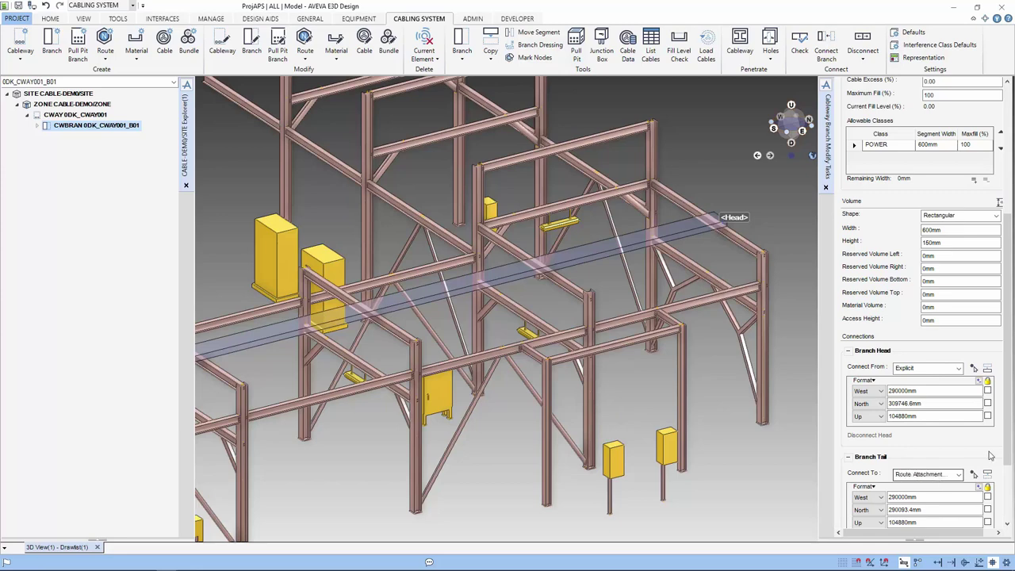
drag(1007, 453, 1005, 529)
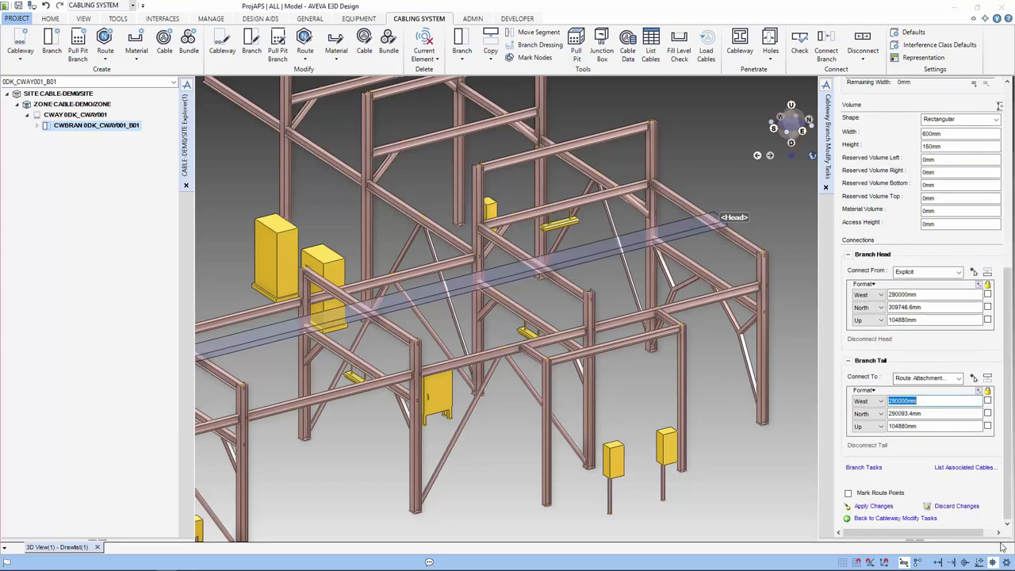
click(872, 469)
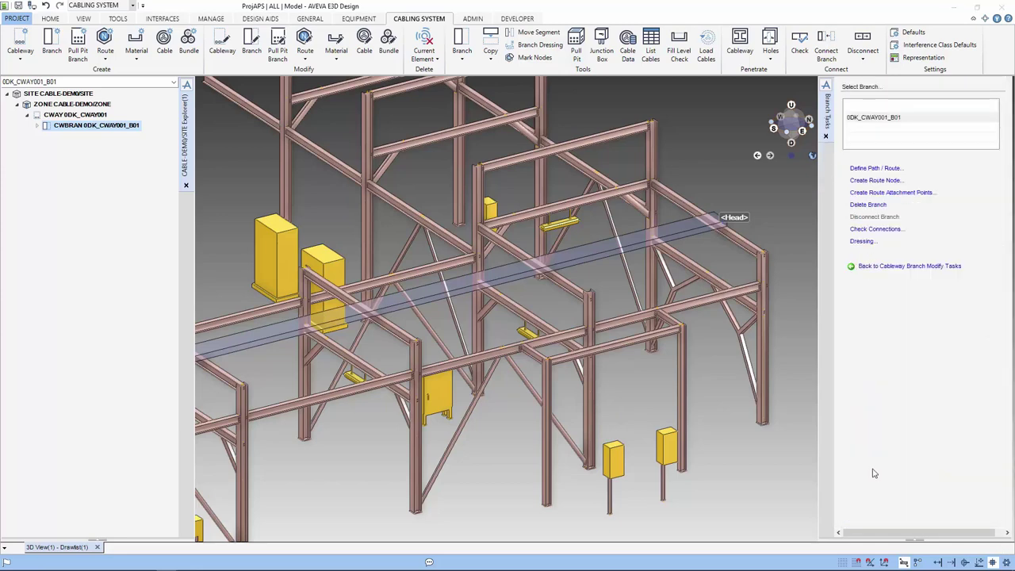
click(926, 194)
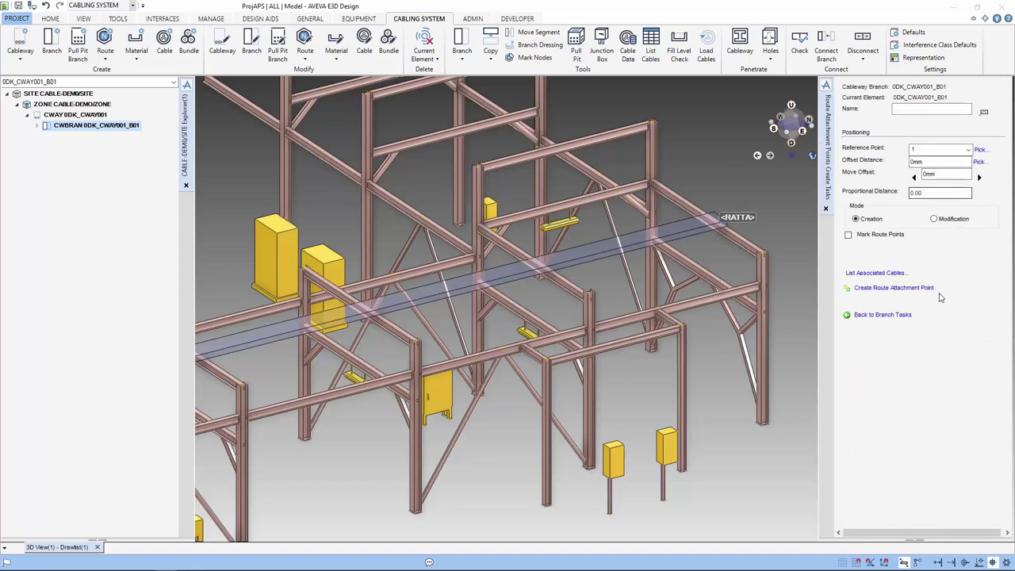
Step: Create an auto-named route attachment point with route points marked, snapping its offset to the left-hand post-mounted yellow box, about 5515 mm from point 1
click(984, 114)
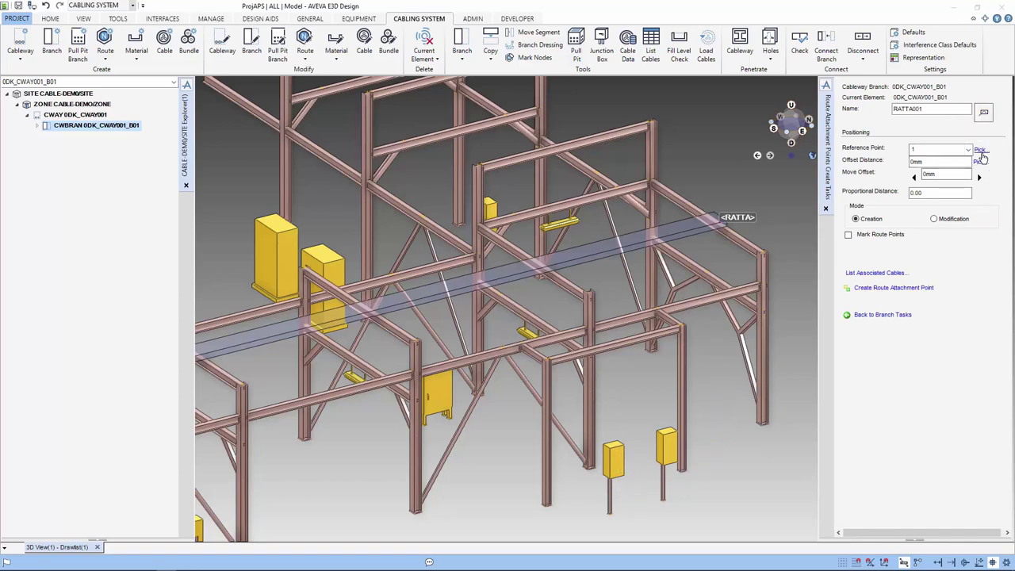
click(888, 239)
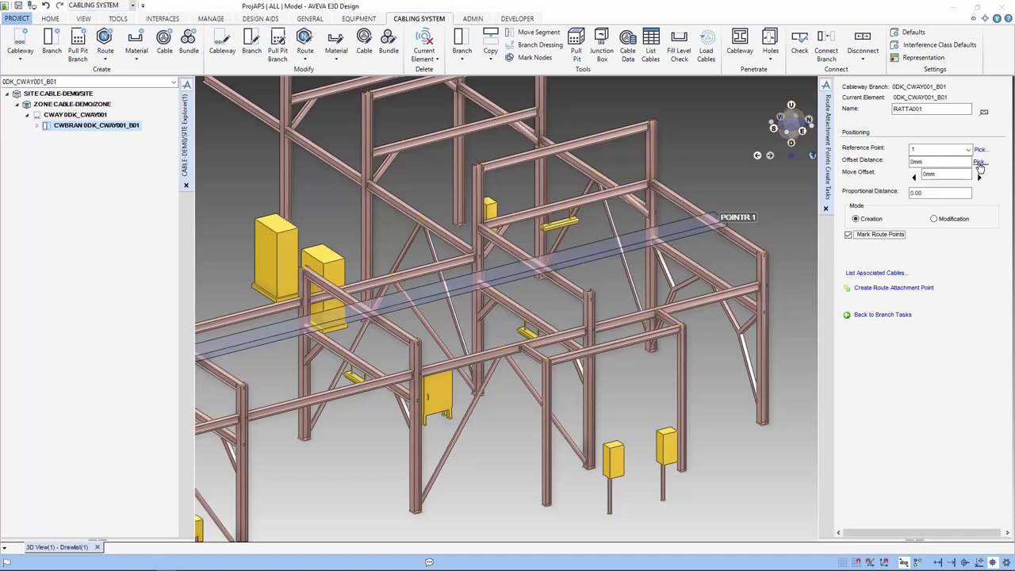
click(980, 163)
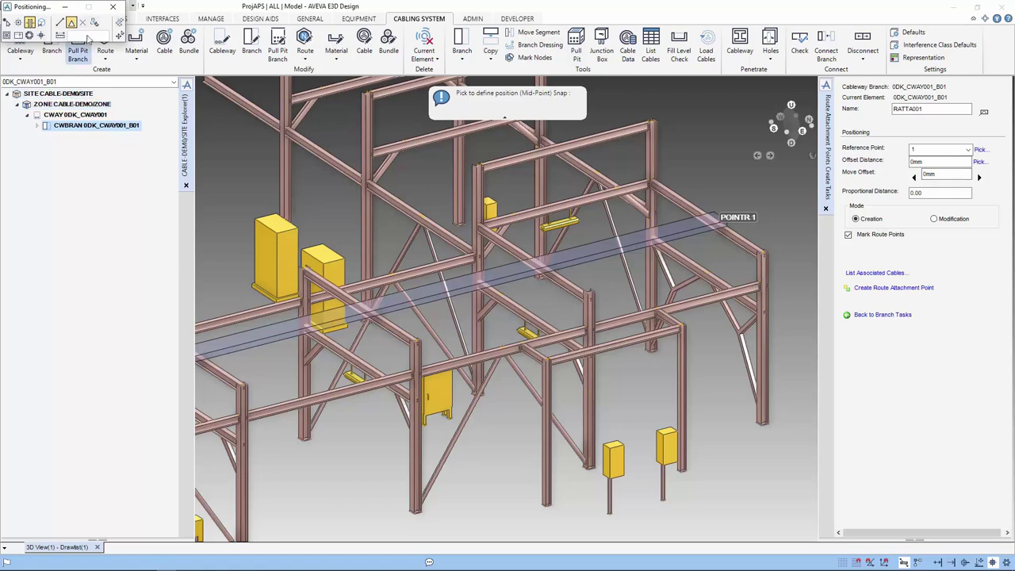
click(60, 23)
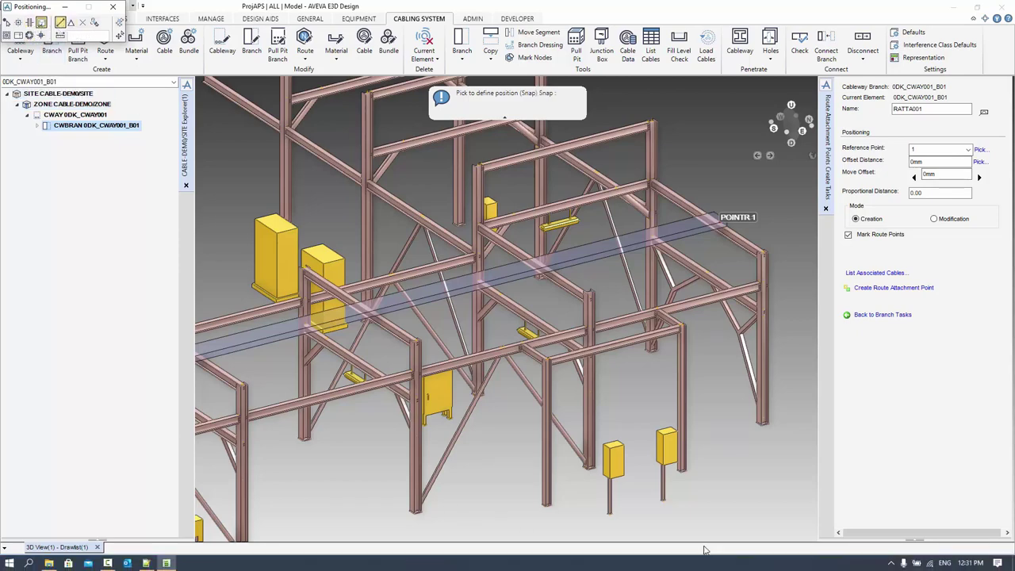
click(609, 455)
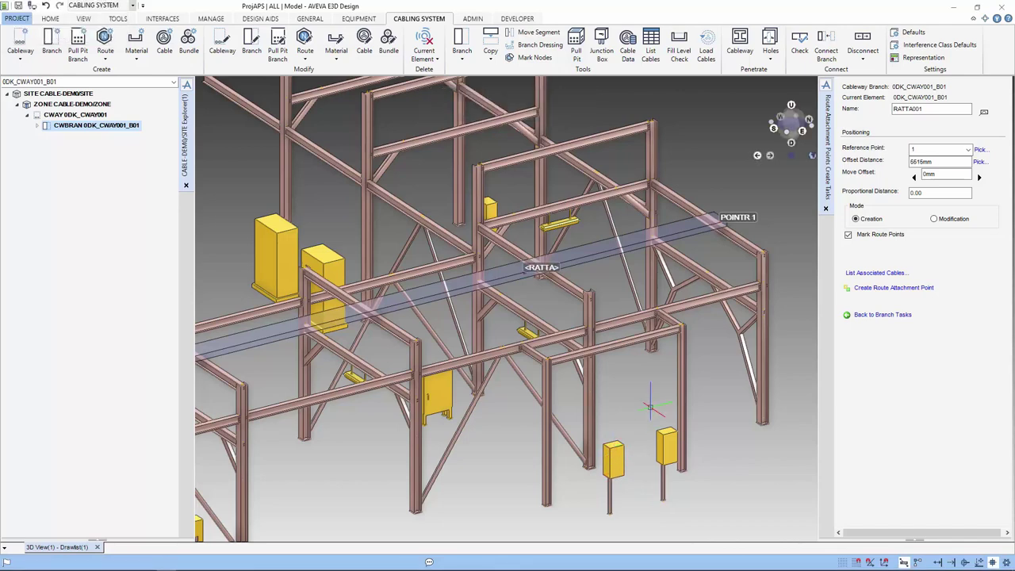
click(910, 289)
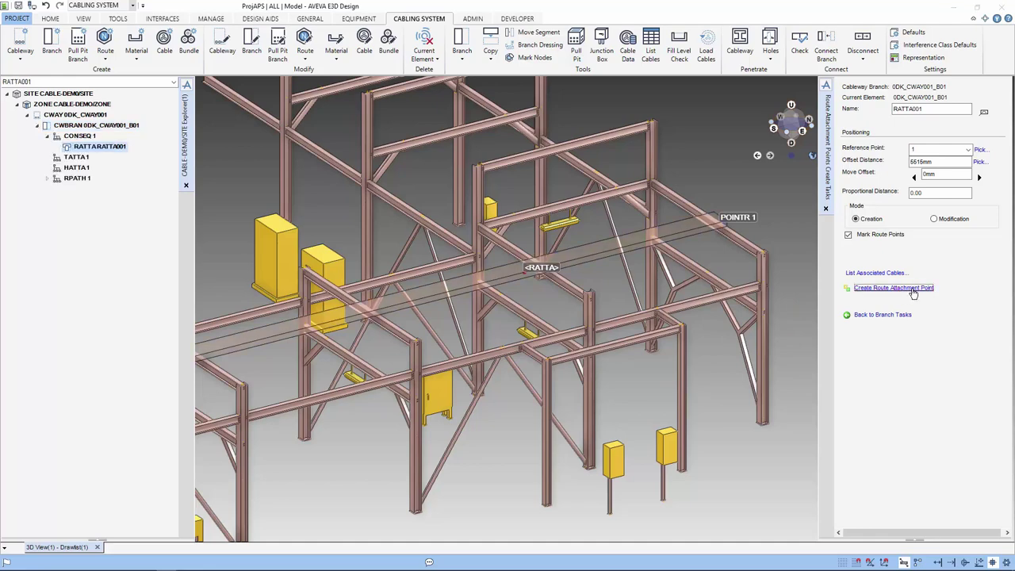
Step: Auto-name a second route attachment point and set its offset distance to 800 mm
click(983, 114)
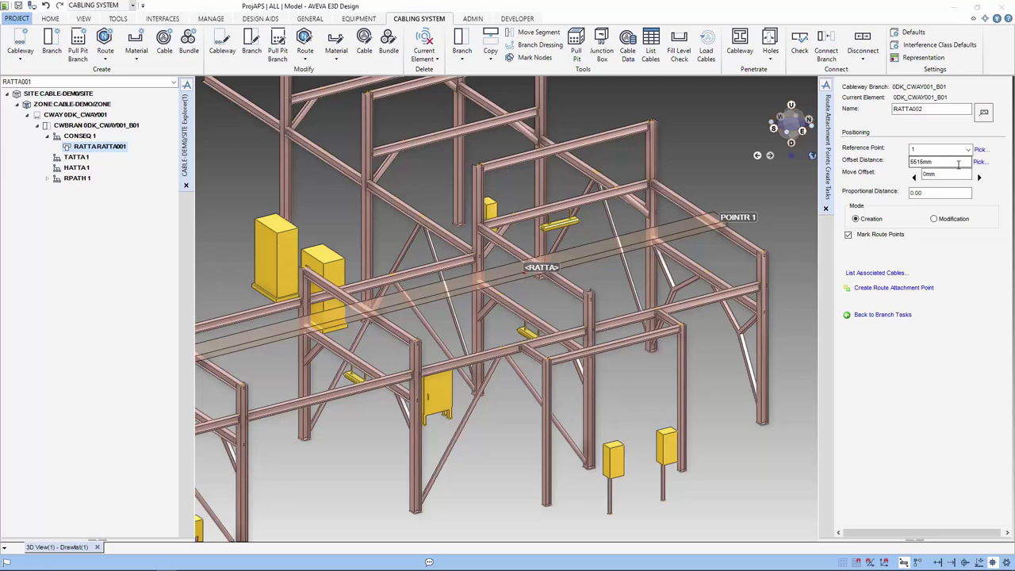
drag(958, 164, 877, 174)
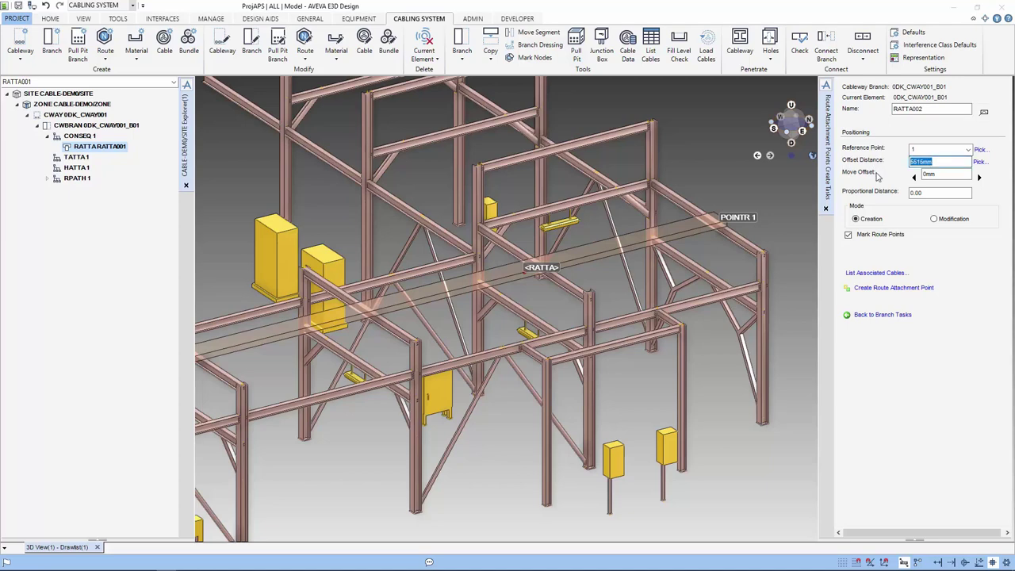
text(800)
key(Tab)
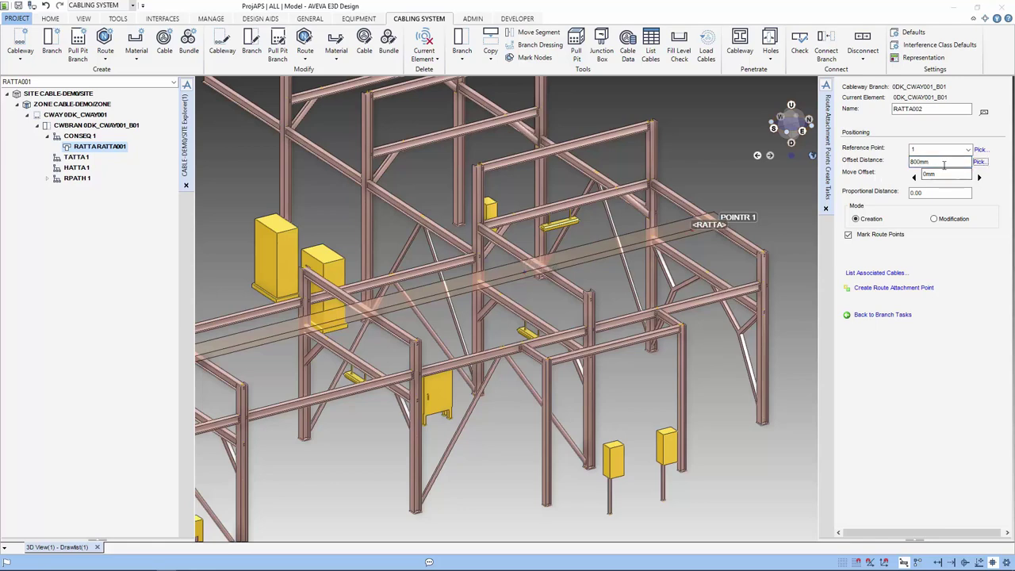
Step: Set the second attachment point's offset distance to 1200 mm and create the point
drag(961, 163, 877, 174)
text(1200)
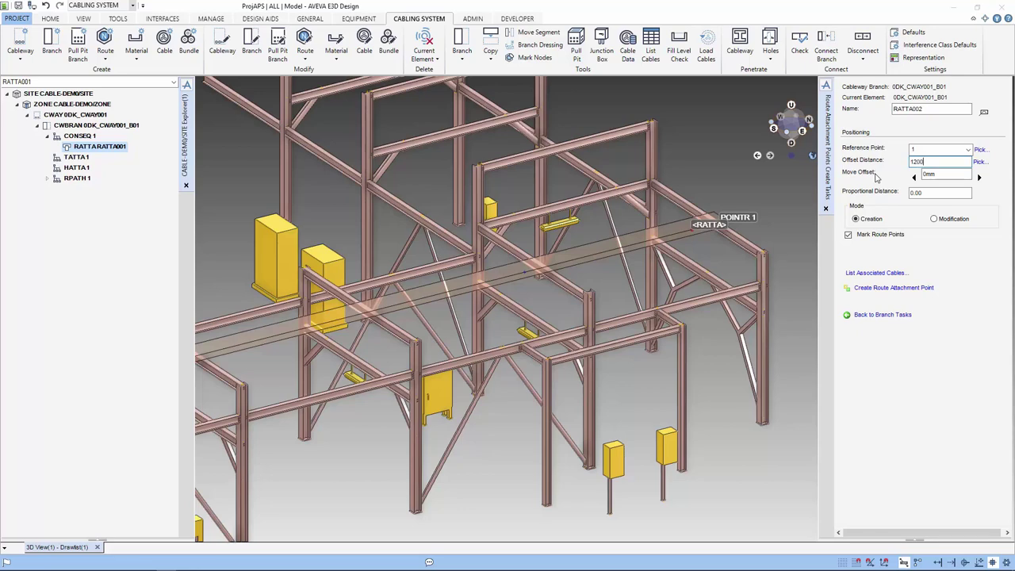
key(Tab)
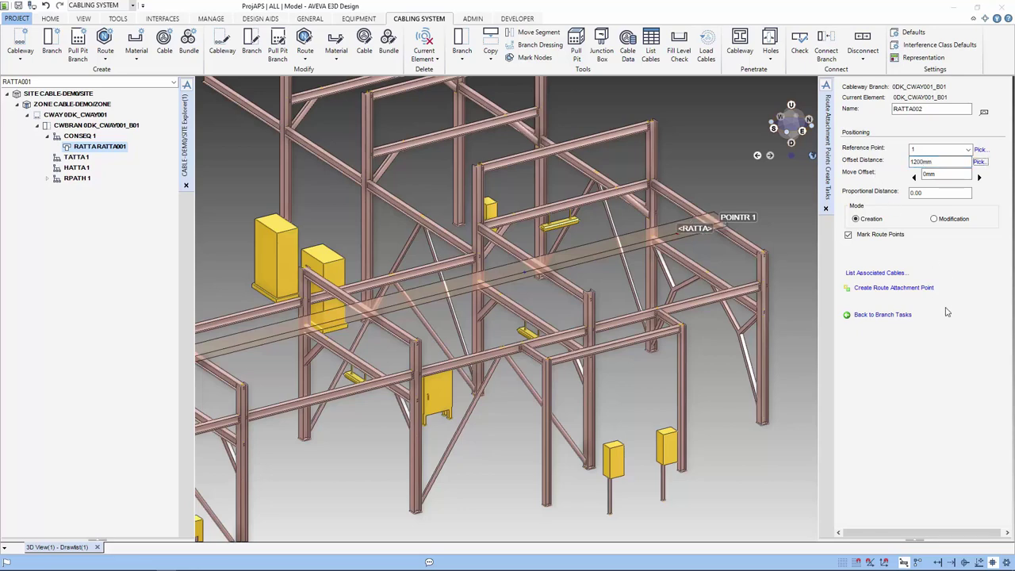
click(900, 289)
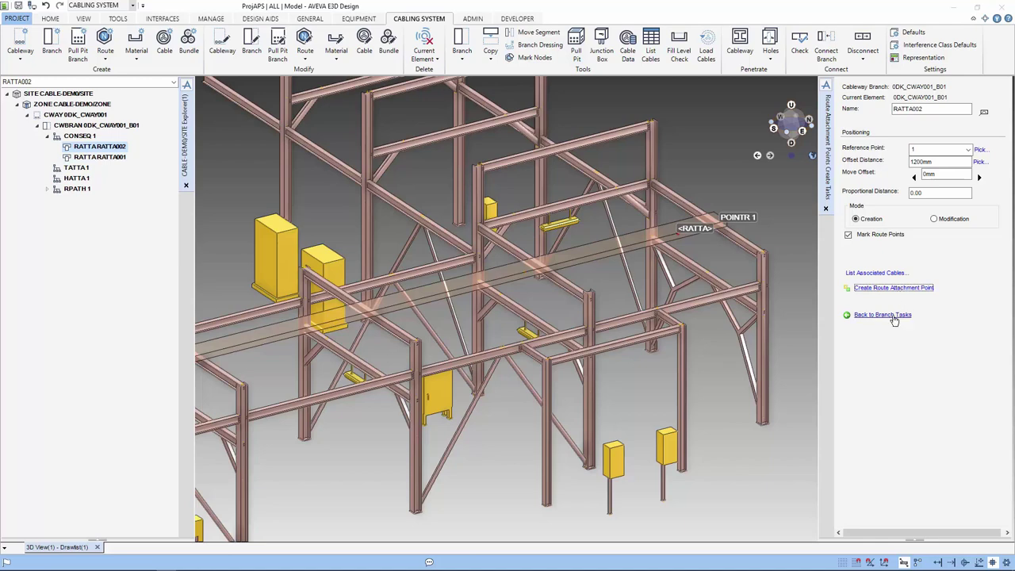
Step: Start a second branch, 0DK_CWAY001_B02, on cableway 0DK_CWAY001 and set its width to 300 mm
click(889, 317)
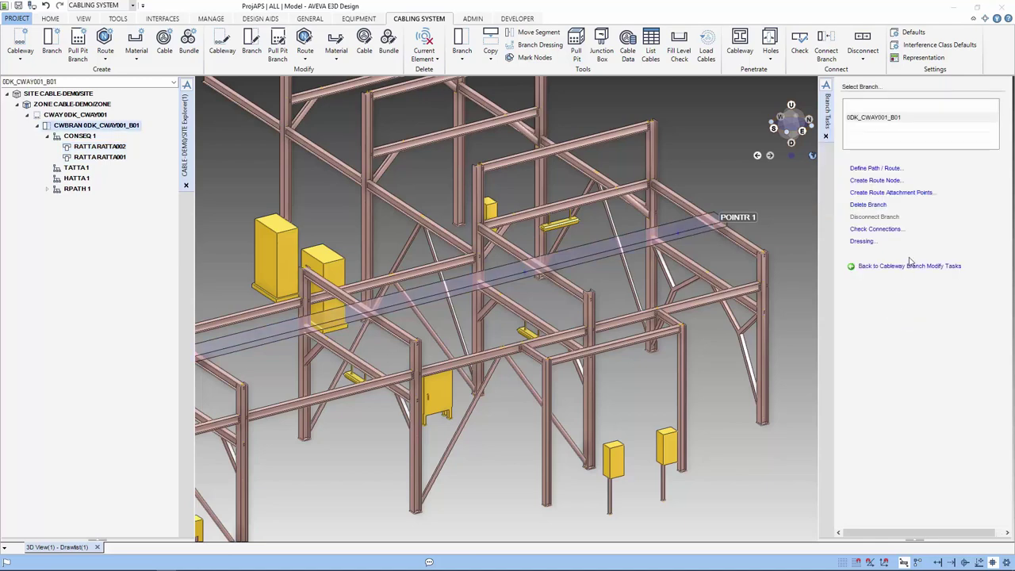
click(906, 267)
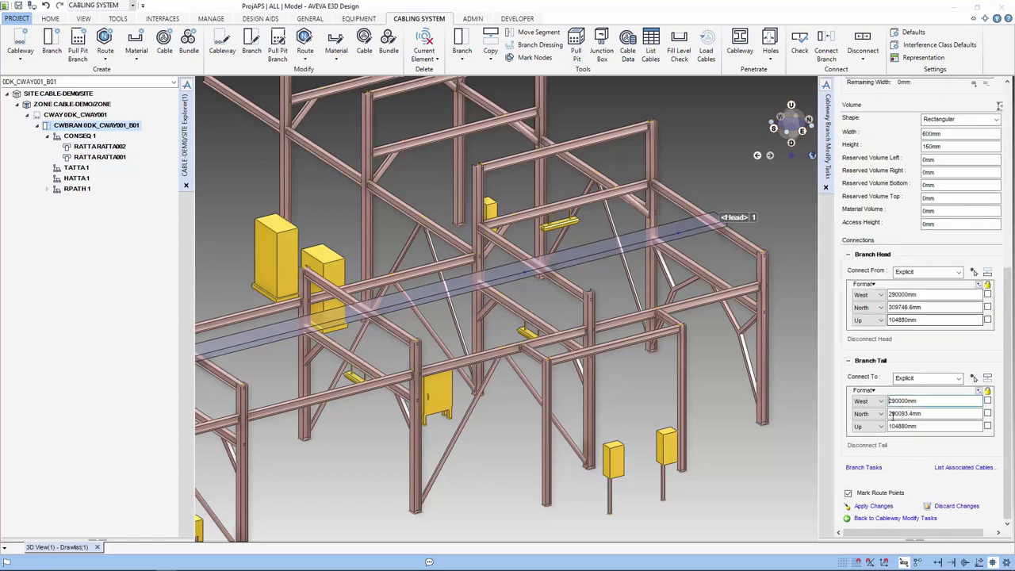
click(896, 519)
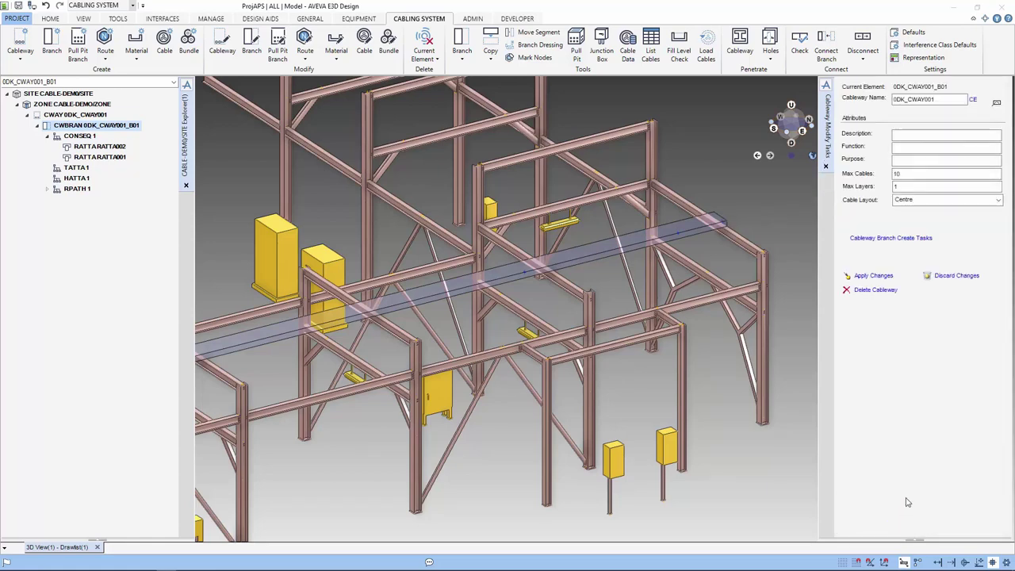
click(901, 239)
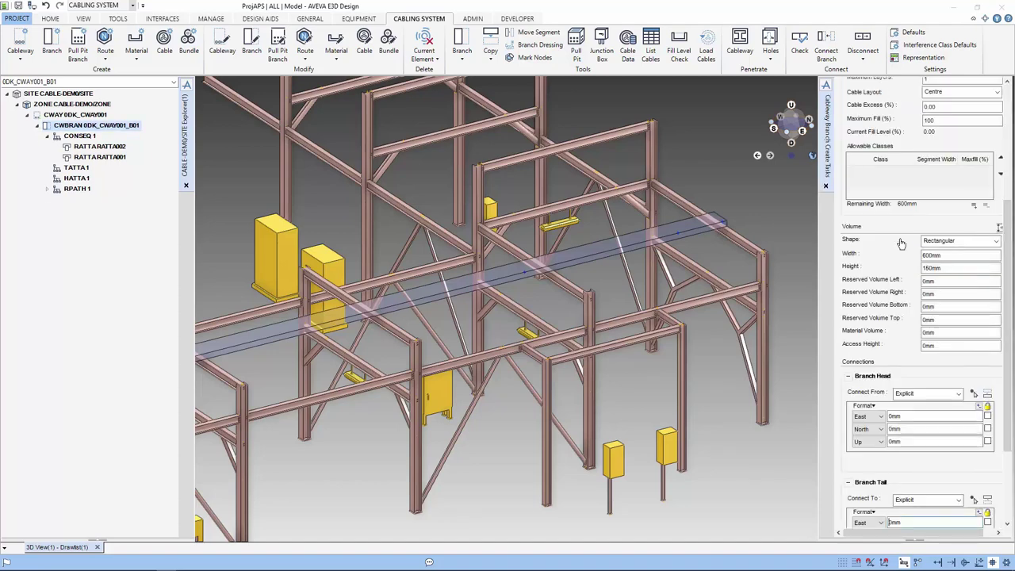
scroll(906, 230, up, 3)
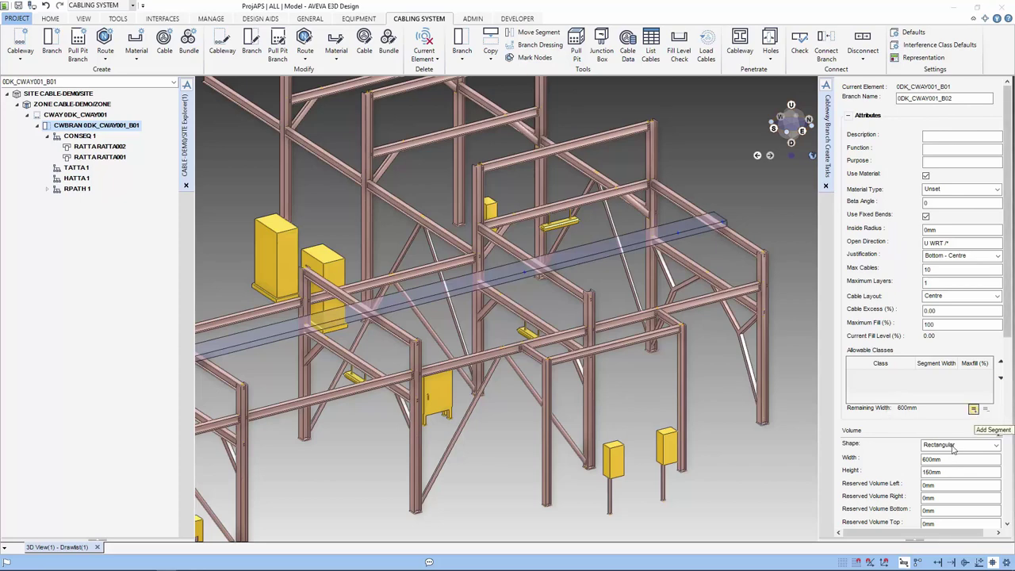
drag(947, 460, 917, 466)
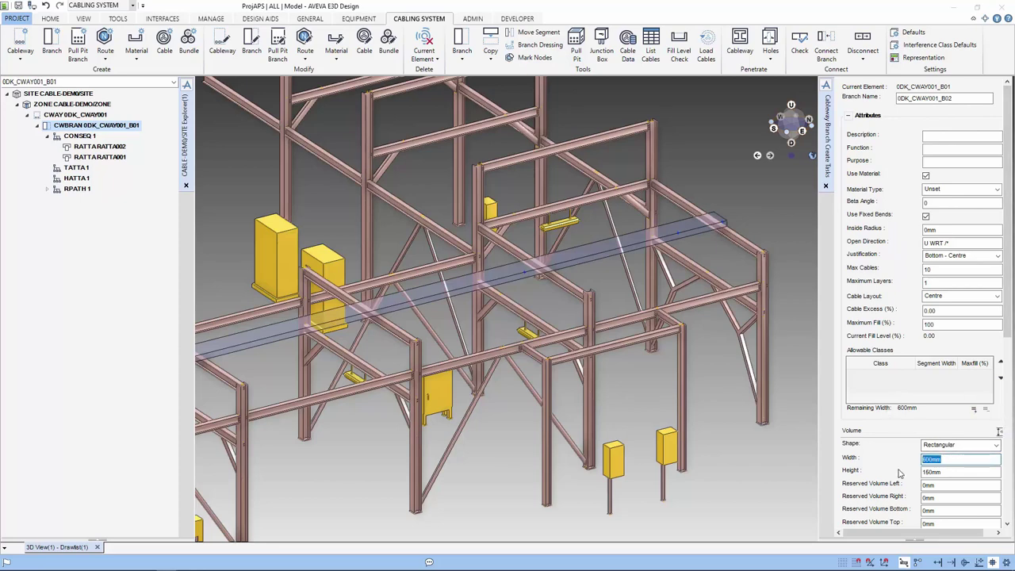
text(300)
Step: Add a POWER class segment to the new branch's allowable classes and set its inside radius to 300 mm
click(973, 410)
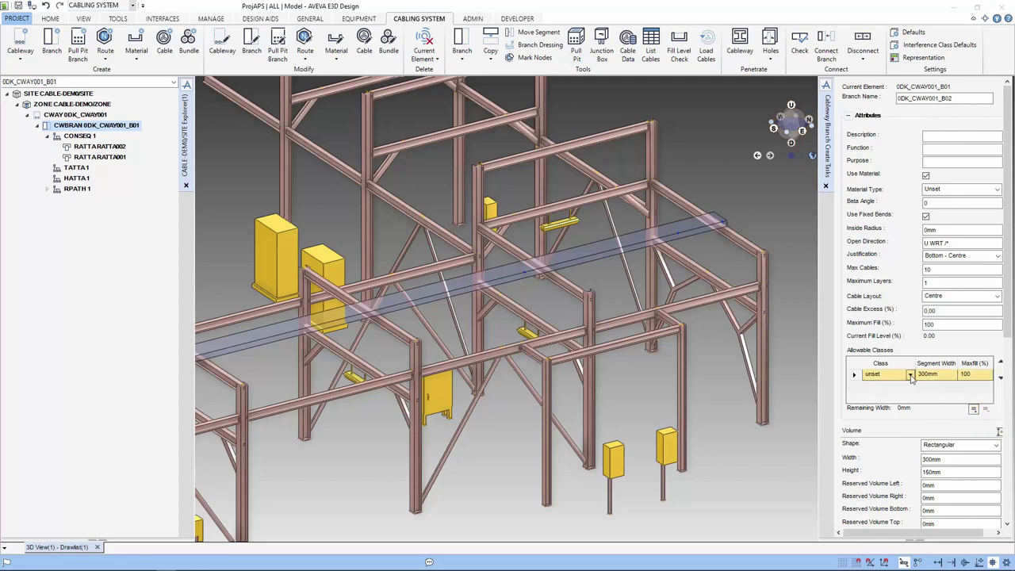
click(911, 378)
click(894, 397)
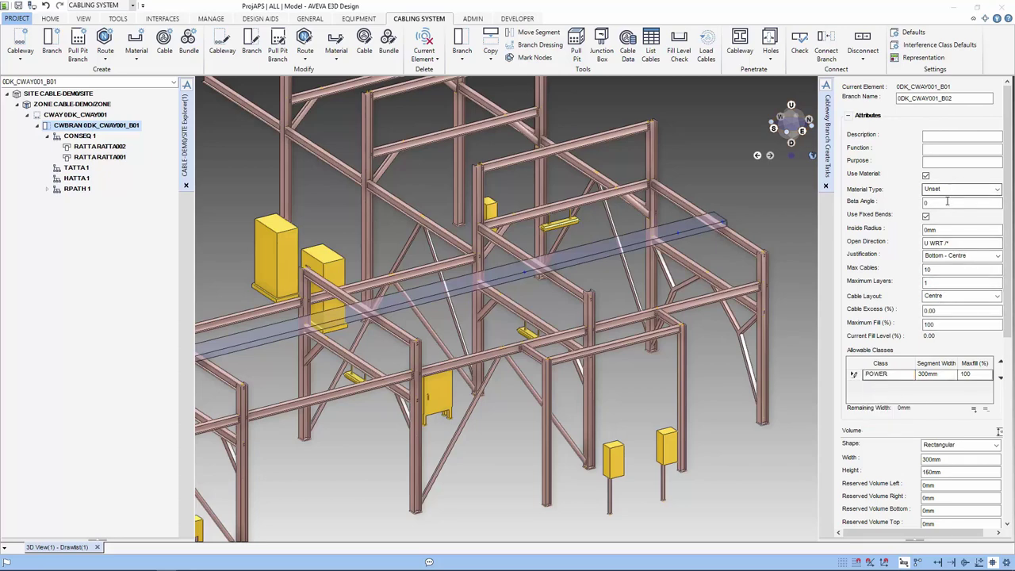
click(946, 230)
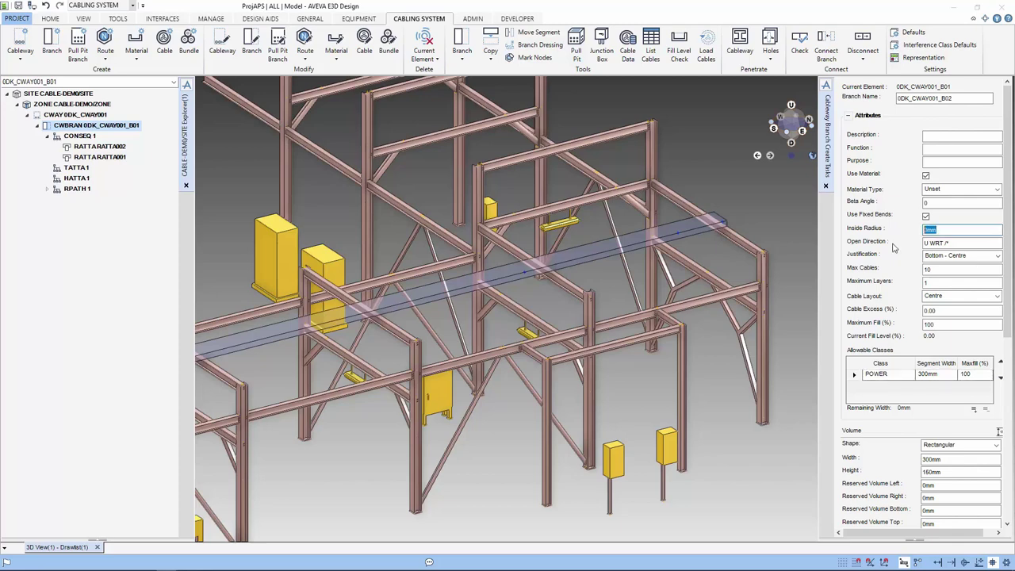
text(300)
Step: Connect the new branch's head to route attachment point RATTA001 on the main branch, using wireframe display for the pick
scroll(892, 266, down, 5)
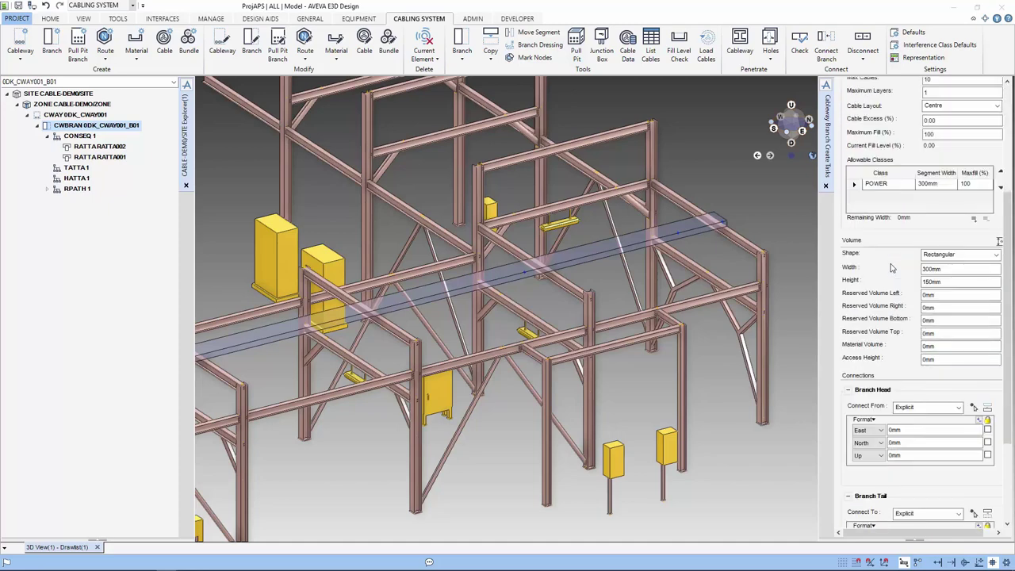
scroll(892, 268, down, 4)
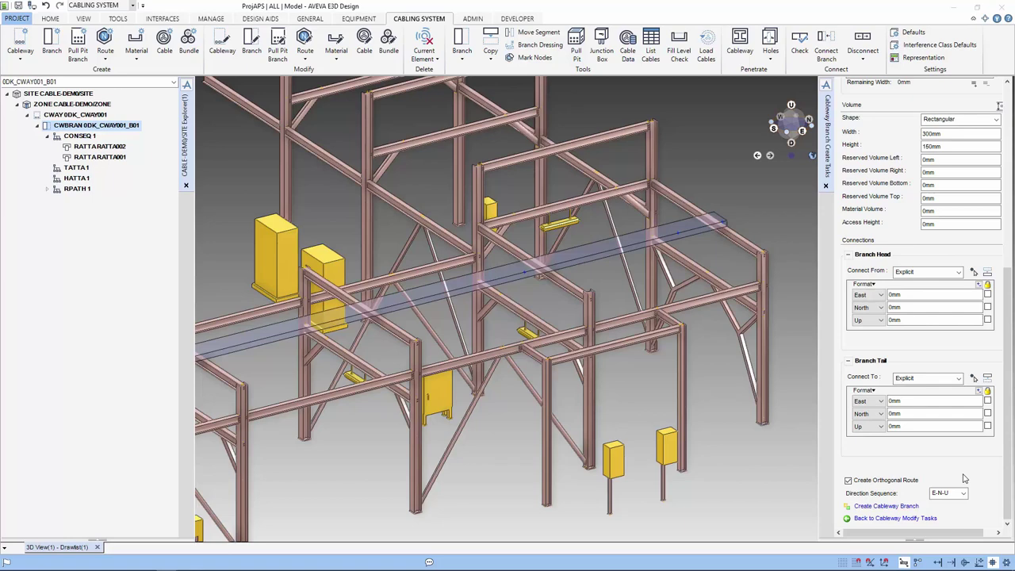
click(957, 273)
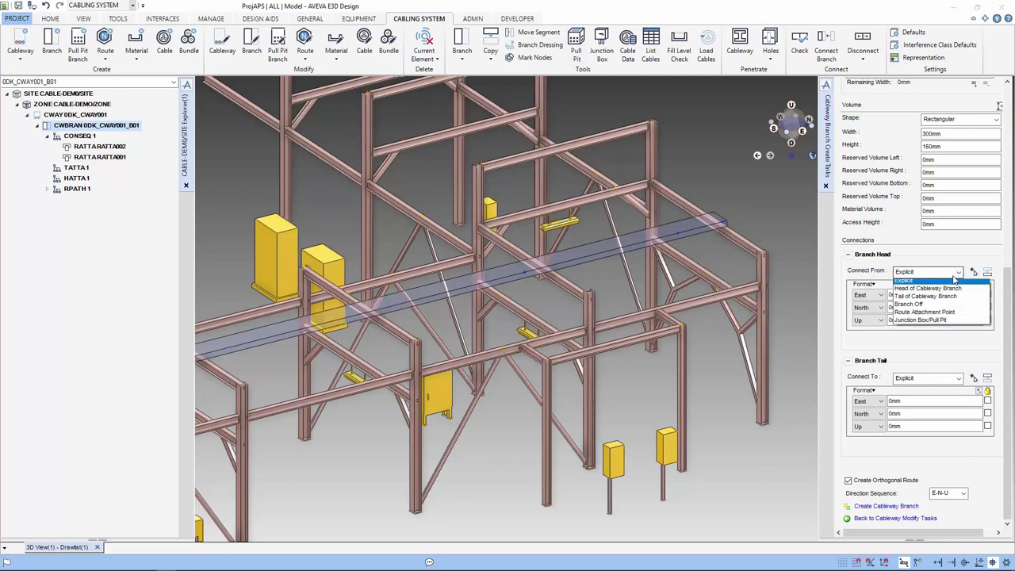
click(941, 316)
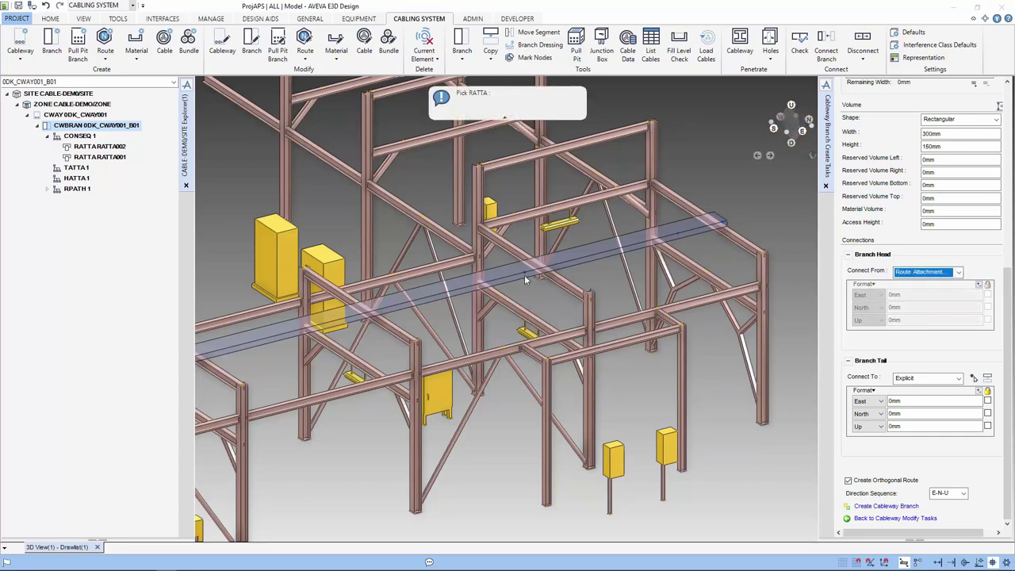
scroll(525, 278, up, 5)
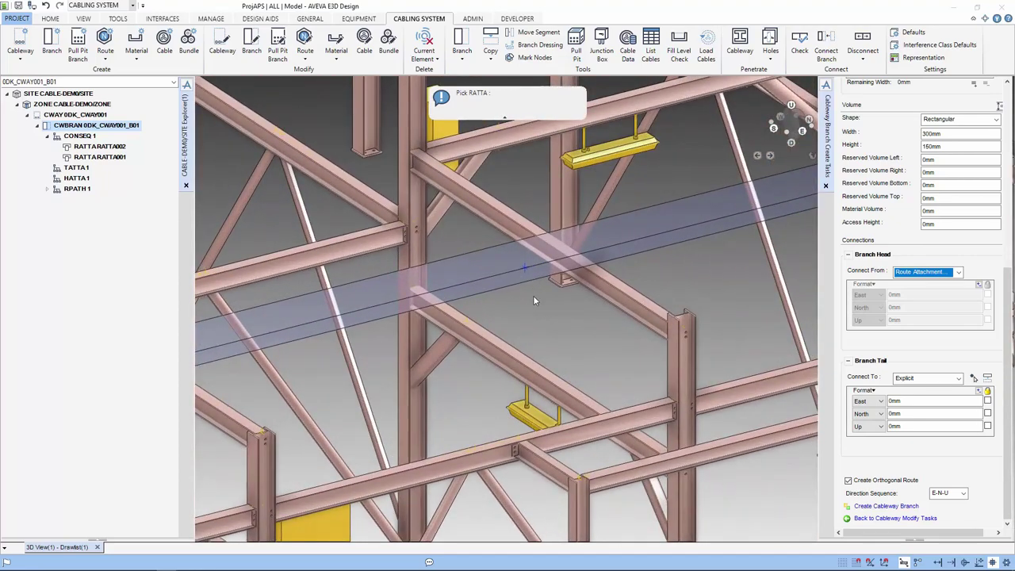
key(F8)
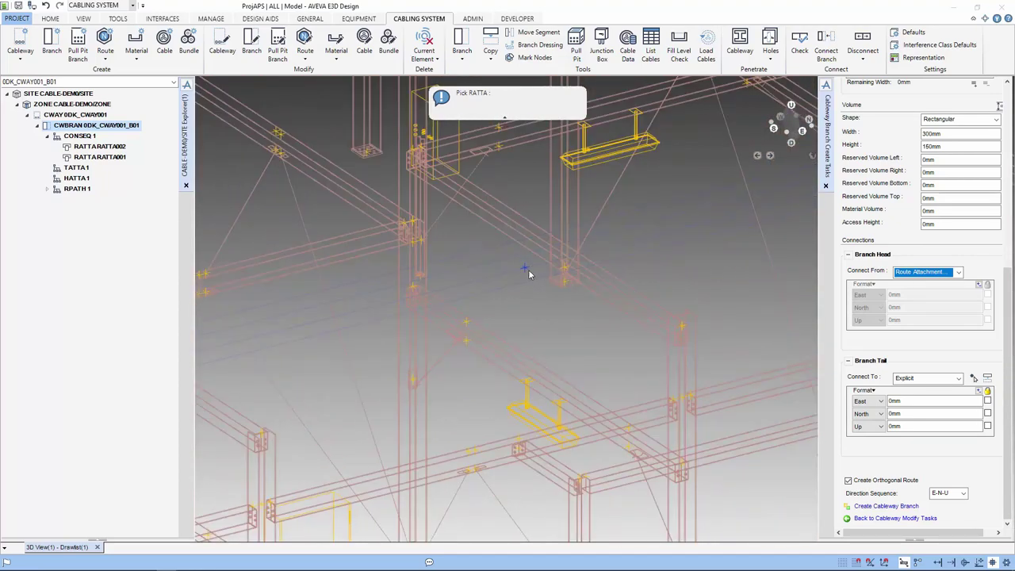
click(528, 273)
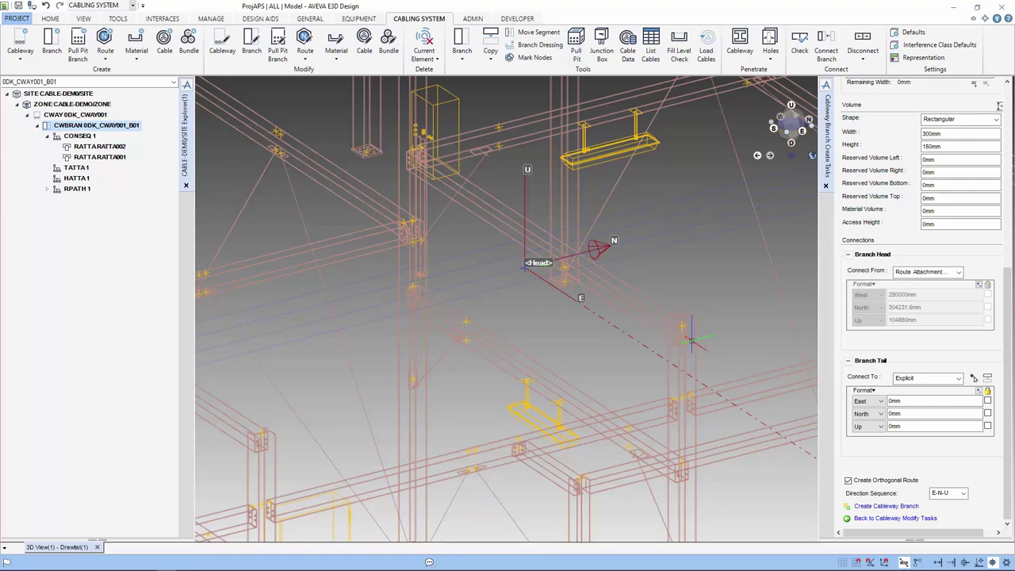
scroll(691, 341, down, 5)
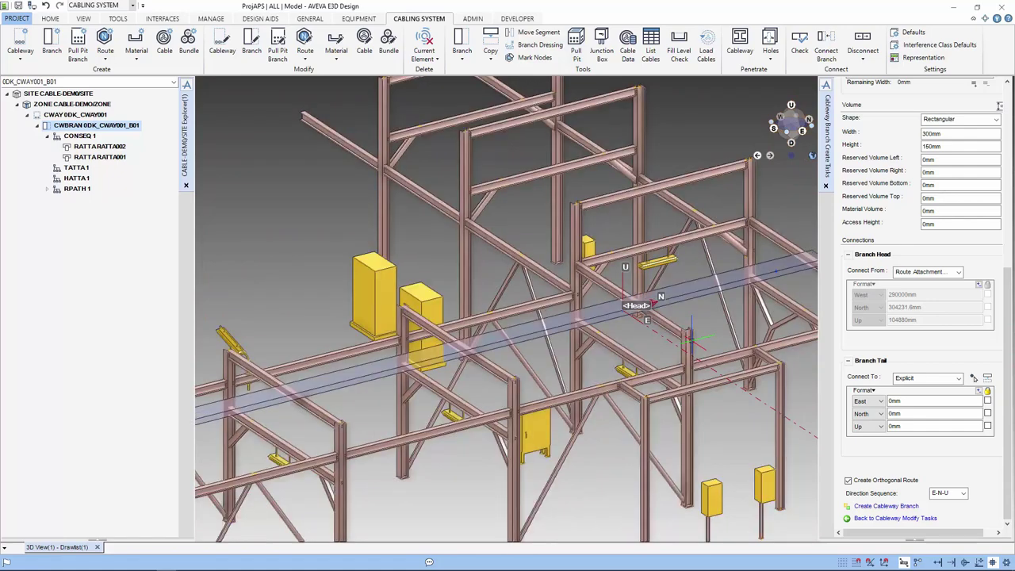
Step: Place the new branch's tail on the yellow box below the main branch and set its West coordinate to 285700 mm
click(973, 378)
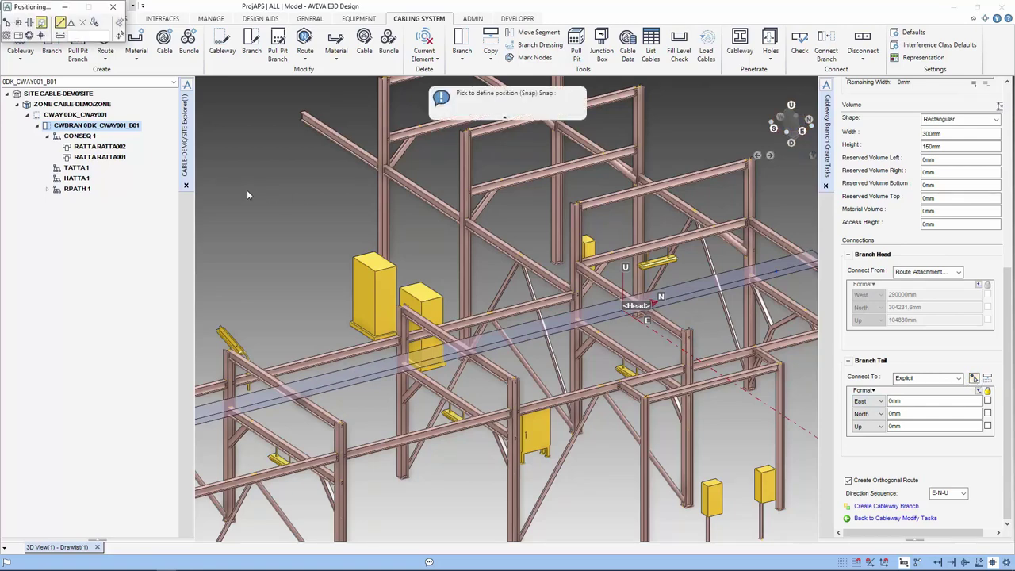
click(708, 498)
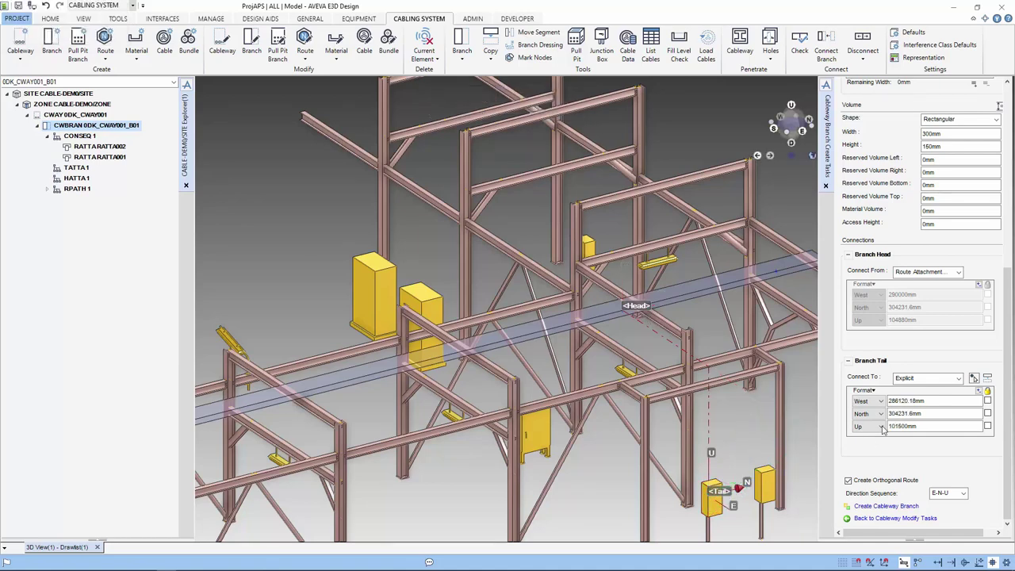
click(920, 401)
drag(895, 401, 954, 401)
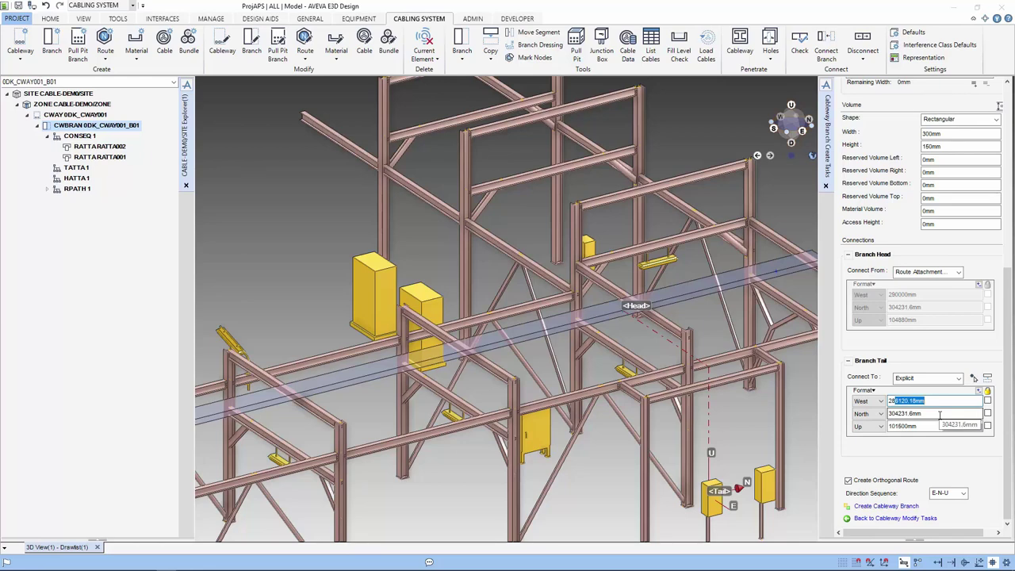
text(5700)
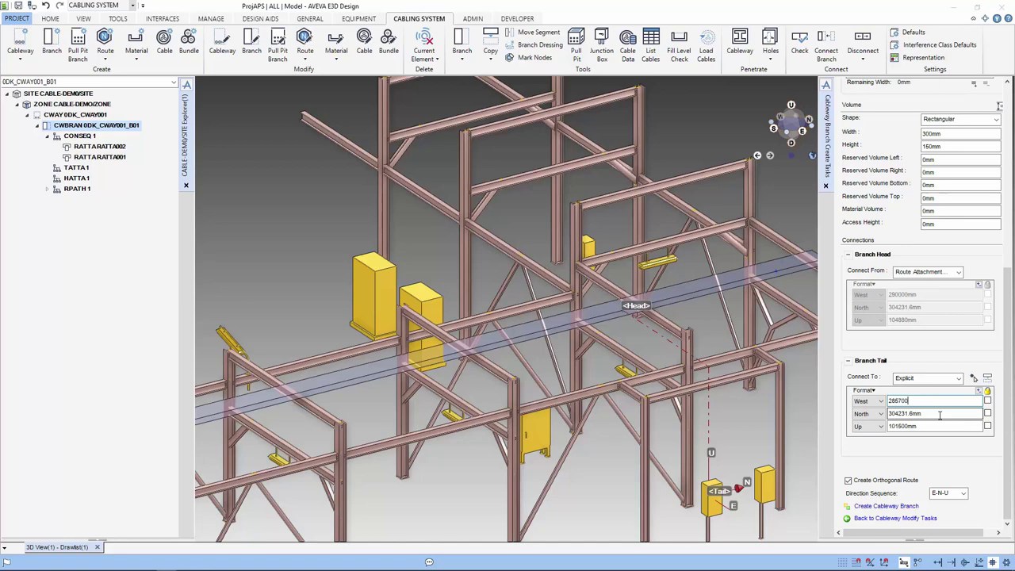
key(Tab)
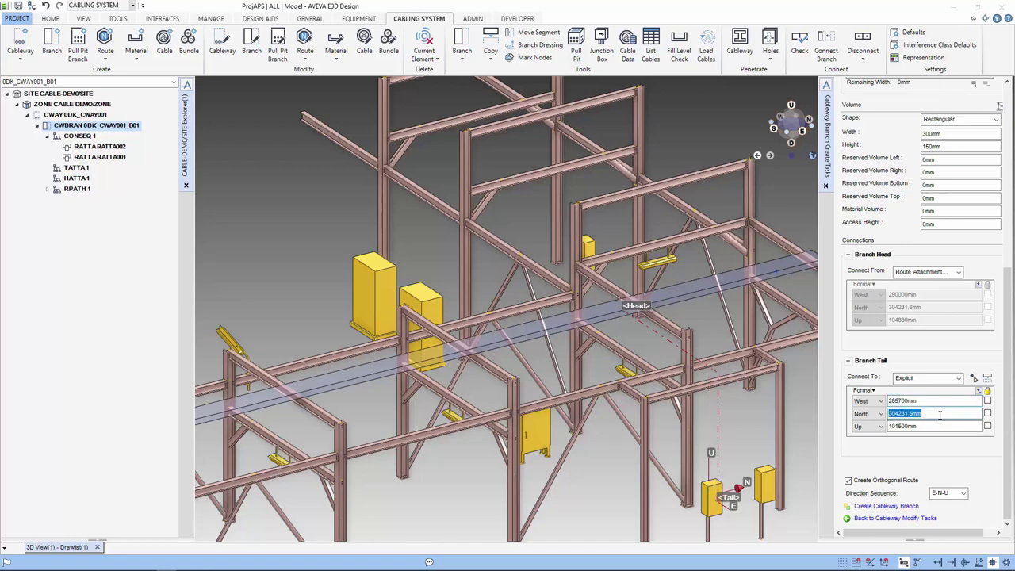
Step: Set the tail's West coordinate to 286500 mm and create the second cableway branch
click(896, 402)
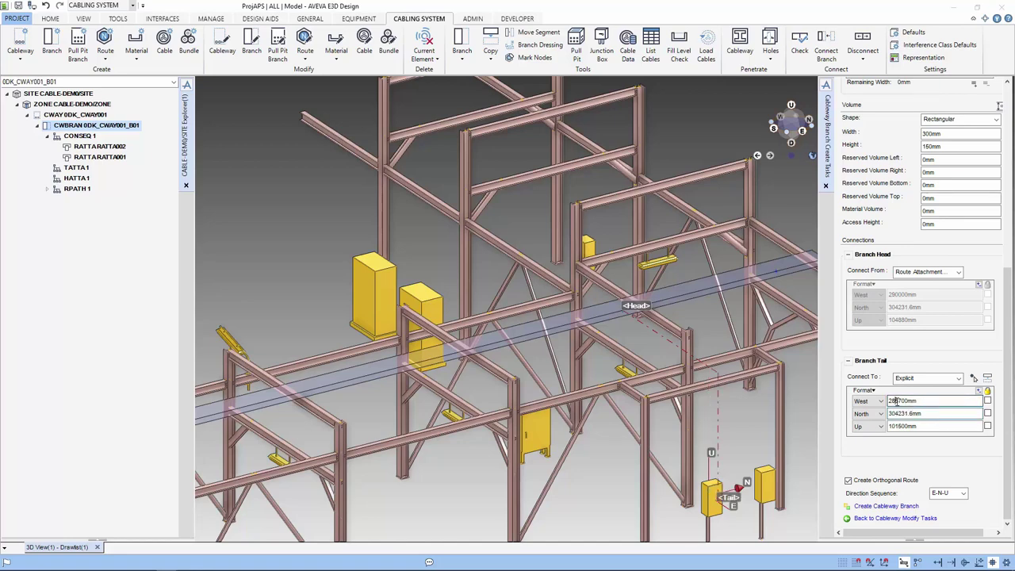
drag(896, 402, 932, 402)
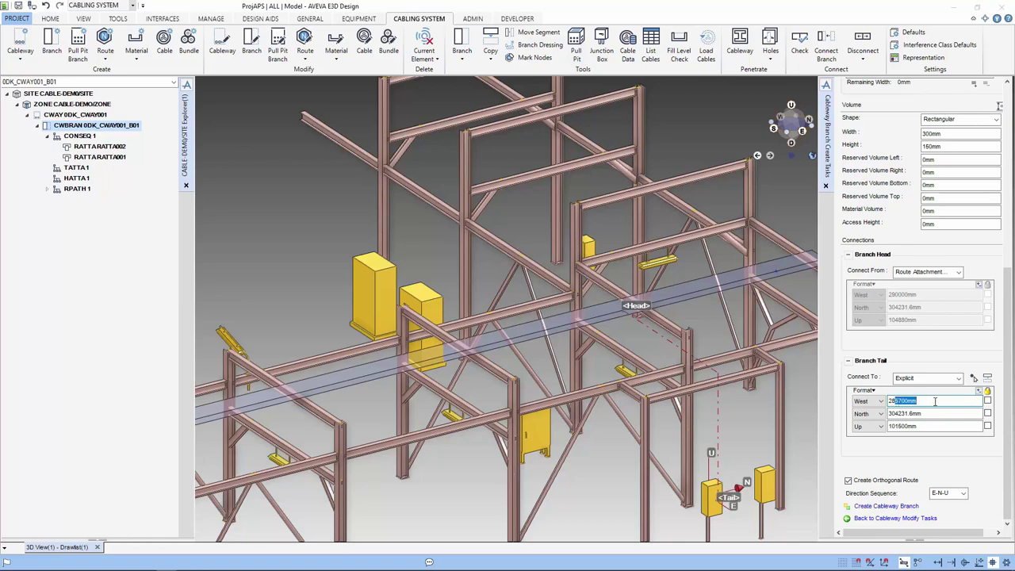
text(6600)
key(Return)
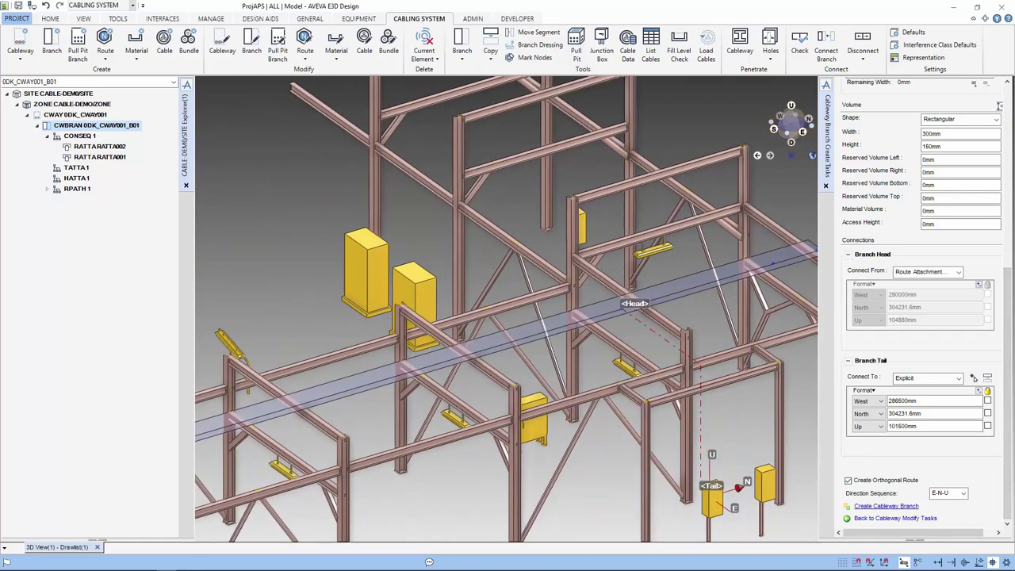
click(885, 506)
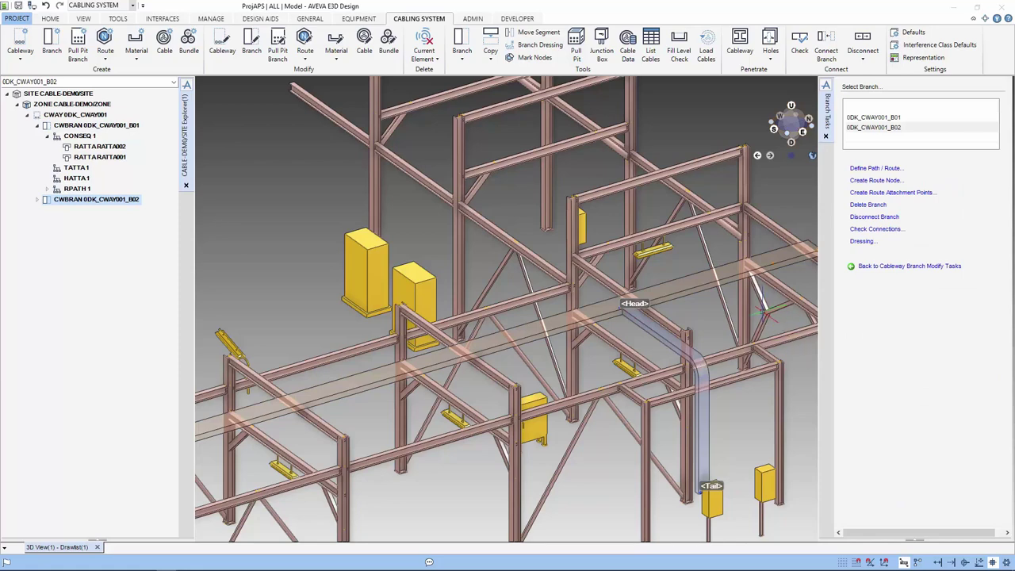
Step: Return to the cableway's modify tasks and start a third branch on cableway 0DK_CWAY001
scroll(757, 305, down, 1)
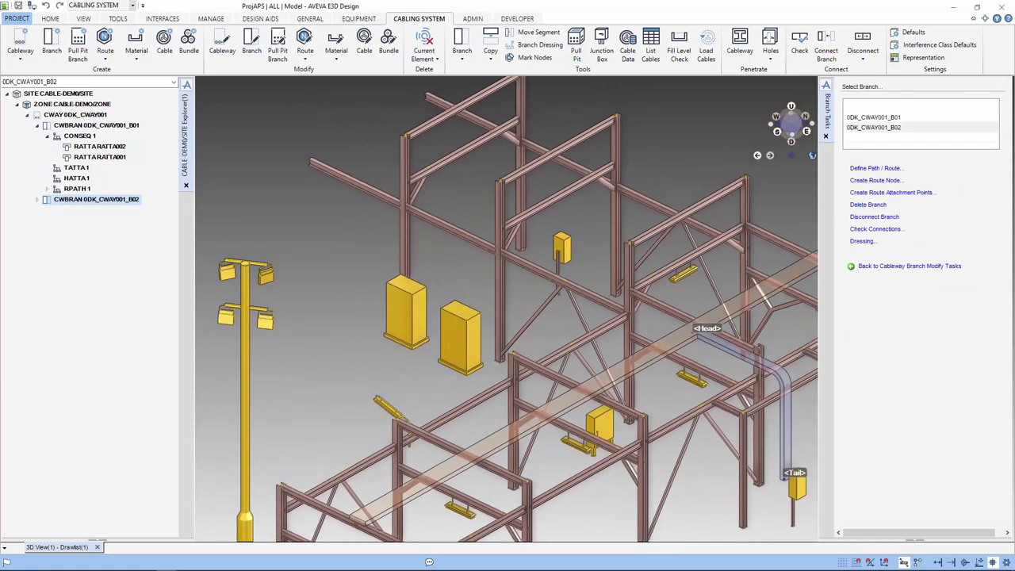
click(910, 266)
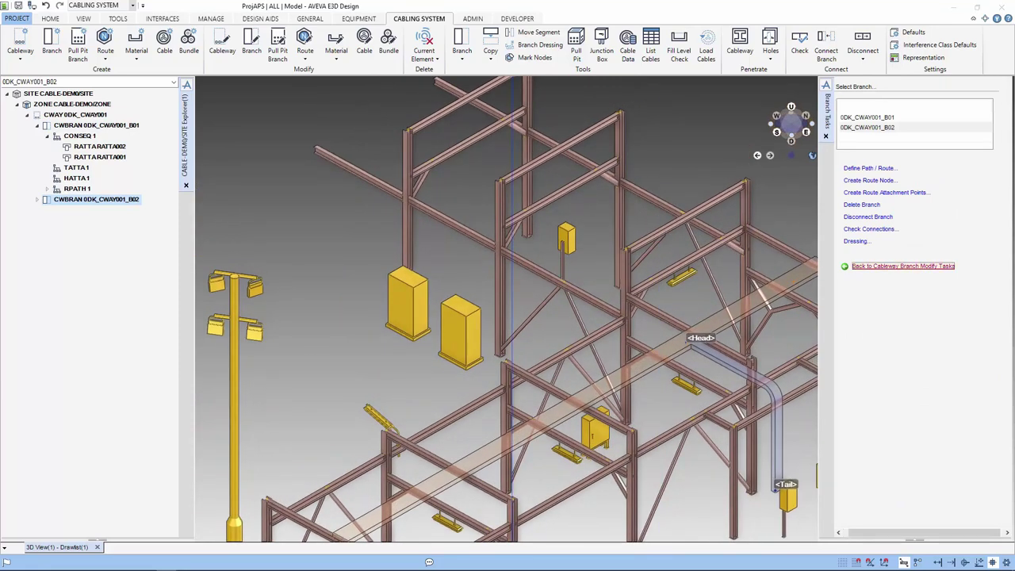
scroll(889, 400, down, 3)
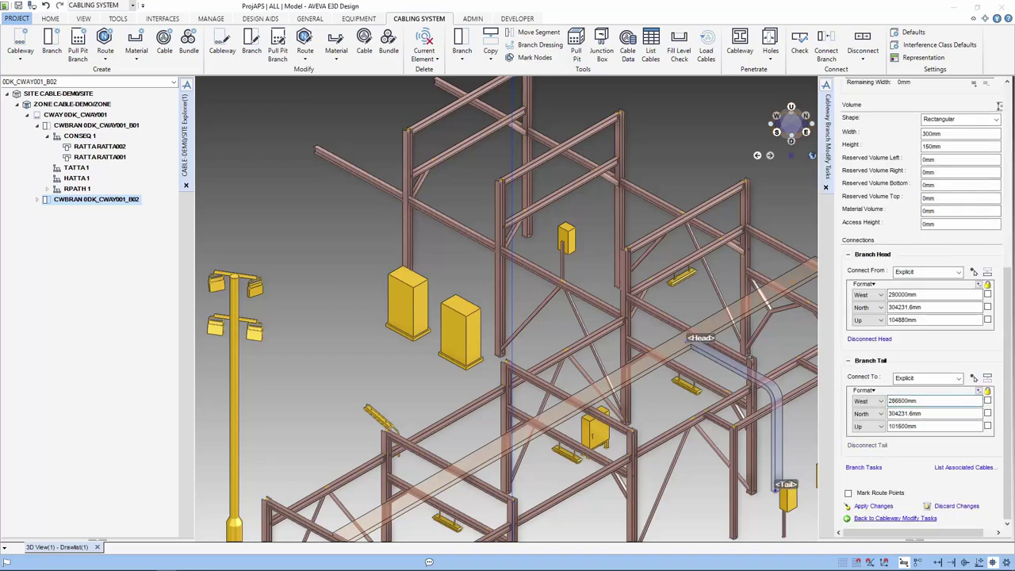
click(895, 518)
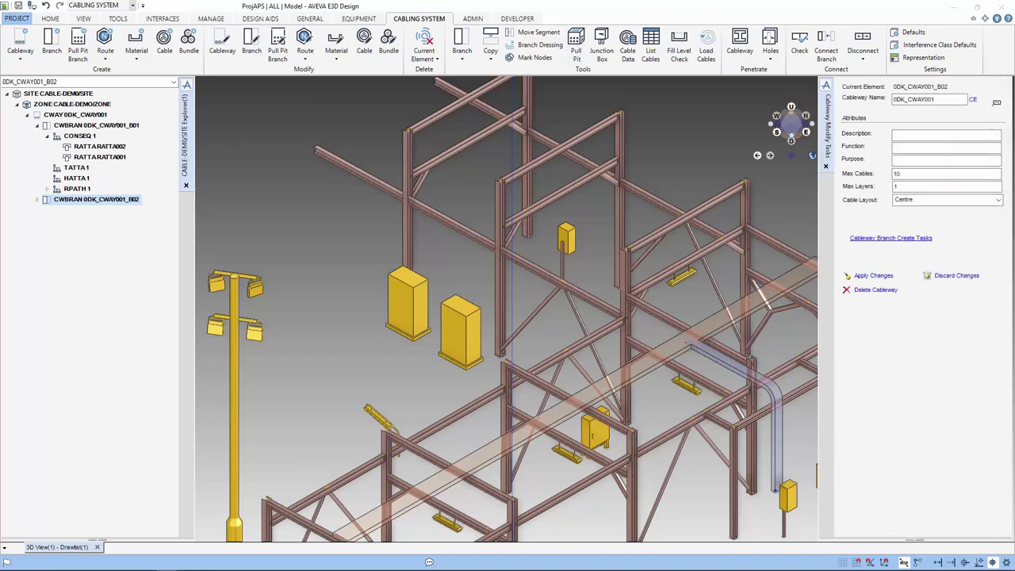
click(890, 238)
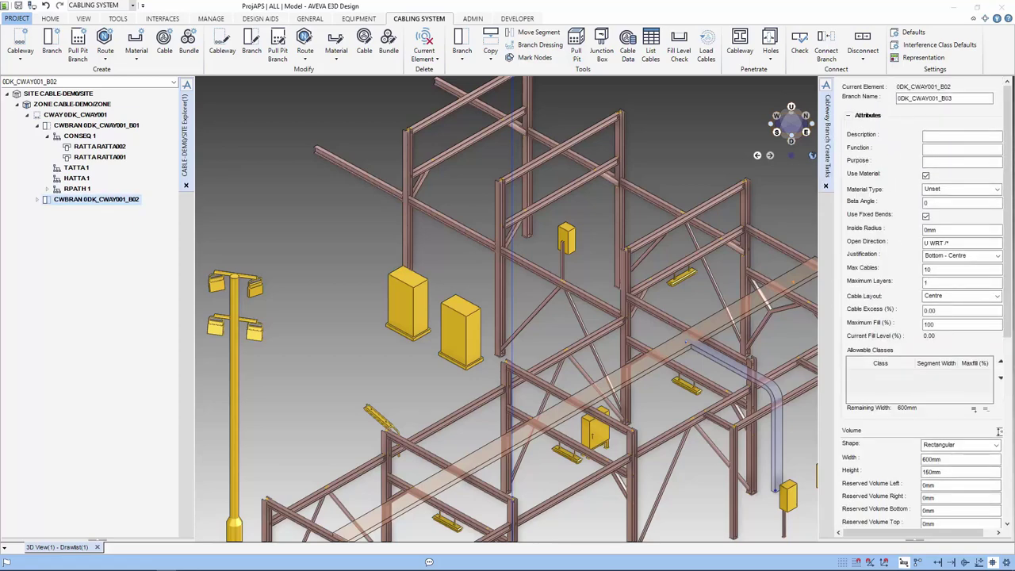
Step: Set the third branch's inside radius to 600 mm and add a POWER class segment to its allowable classes
double_click(935, 229)
text(600)
key(Return)
click(973, 408)
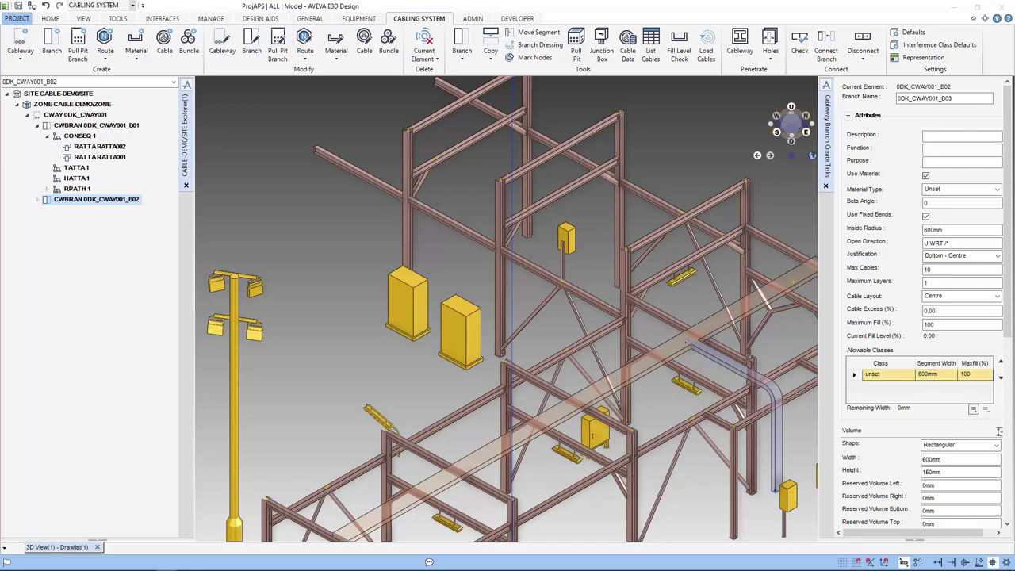
click(880, 373)
click(910, 374)
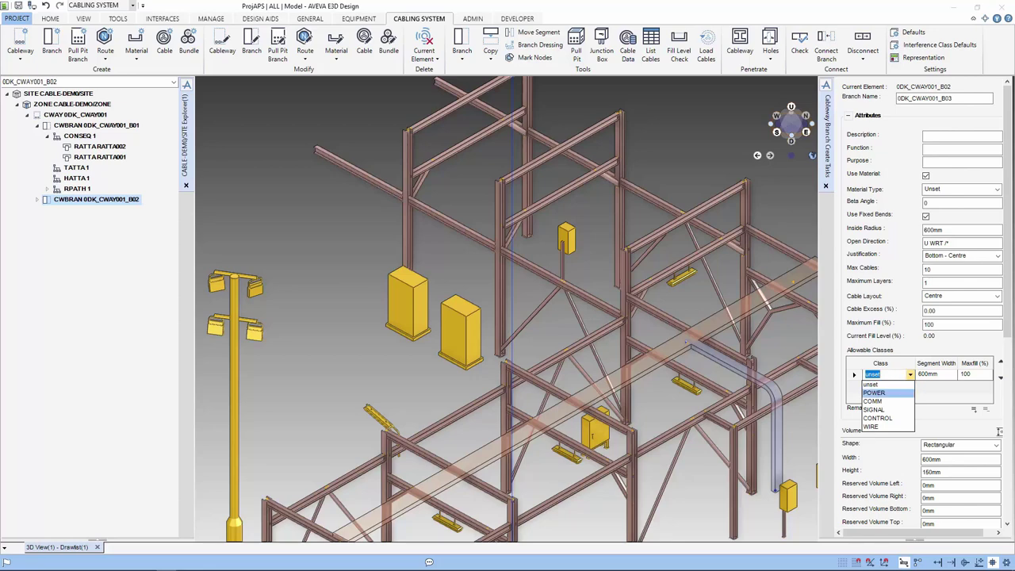
click(876, 388)
Step: Connect the third branch's head to the route attachment point near the main branch's far end, using wireframe display for the pick
scroll(919, 318, down, 5)
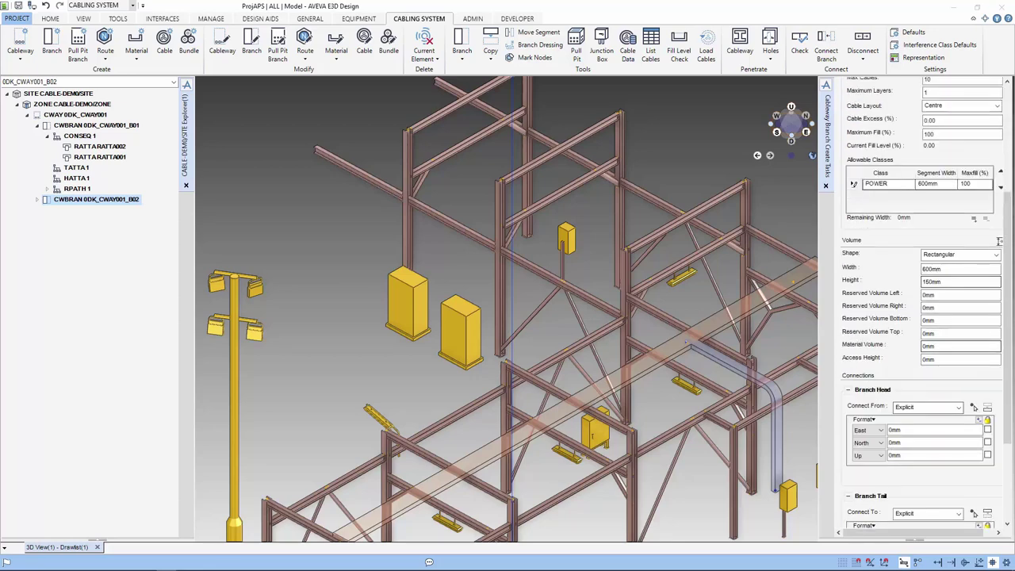
scroll(924, 301, down, 3)
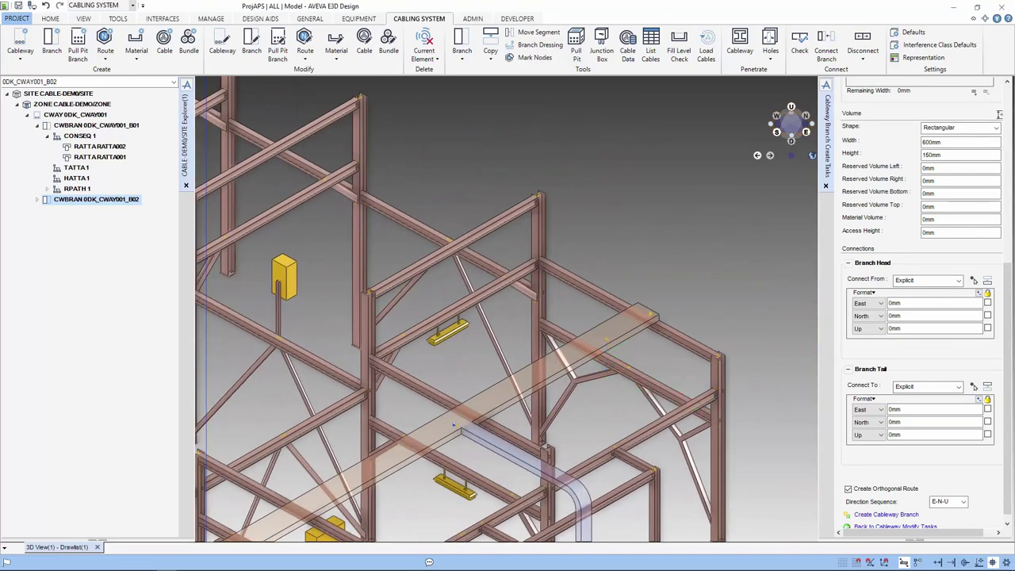
scroll(920, 317, up, 1)
click(928, 421)
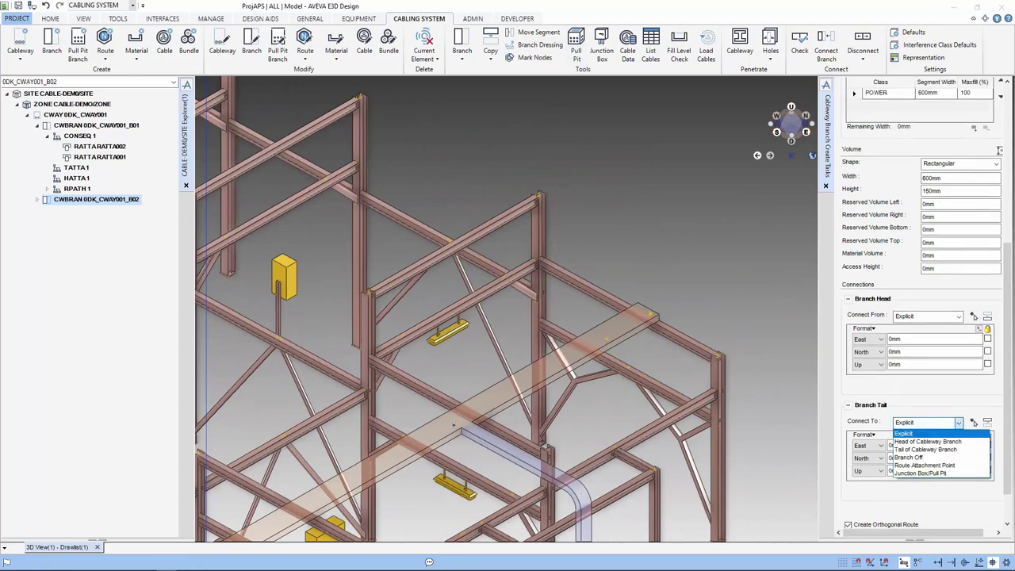
click(904, 433)
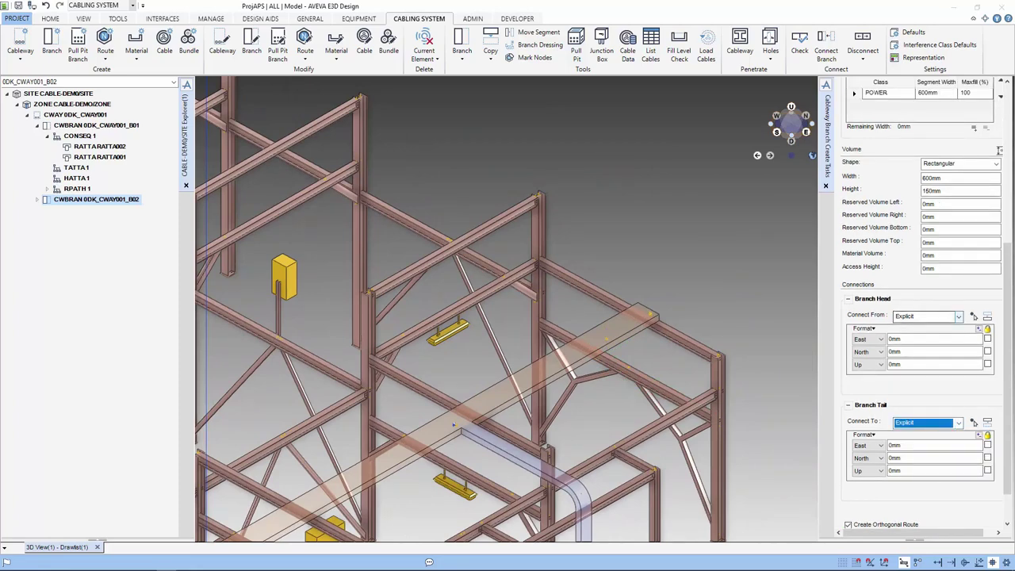
click(928, 316)
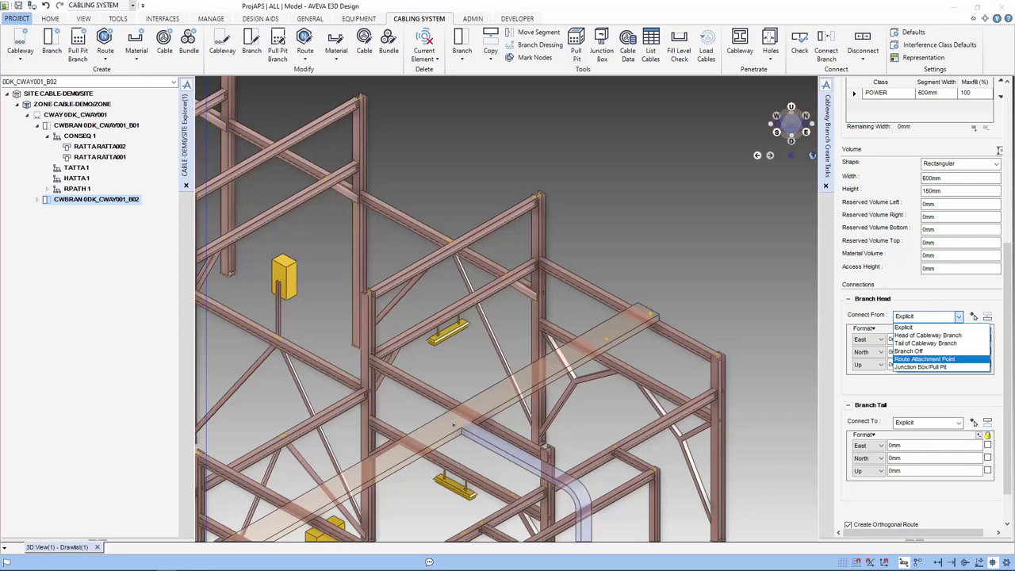
click(974, 359)
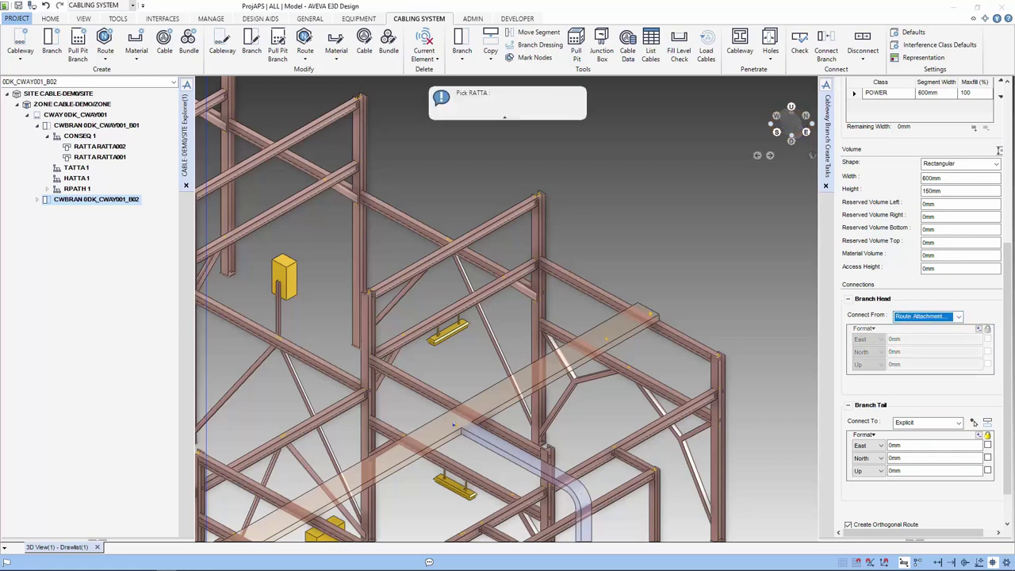
click(638, 321)
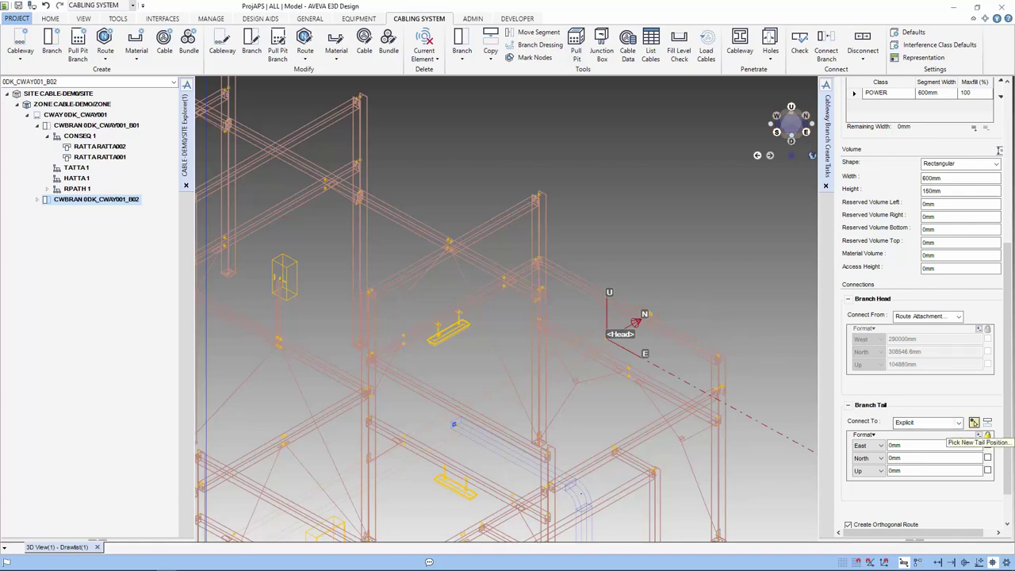
Step: Place the third branch's tail at the head's position and lock its North and Up coordinates
click(973, 422)
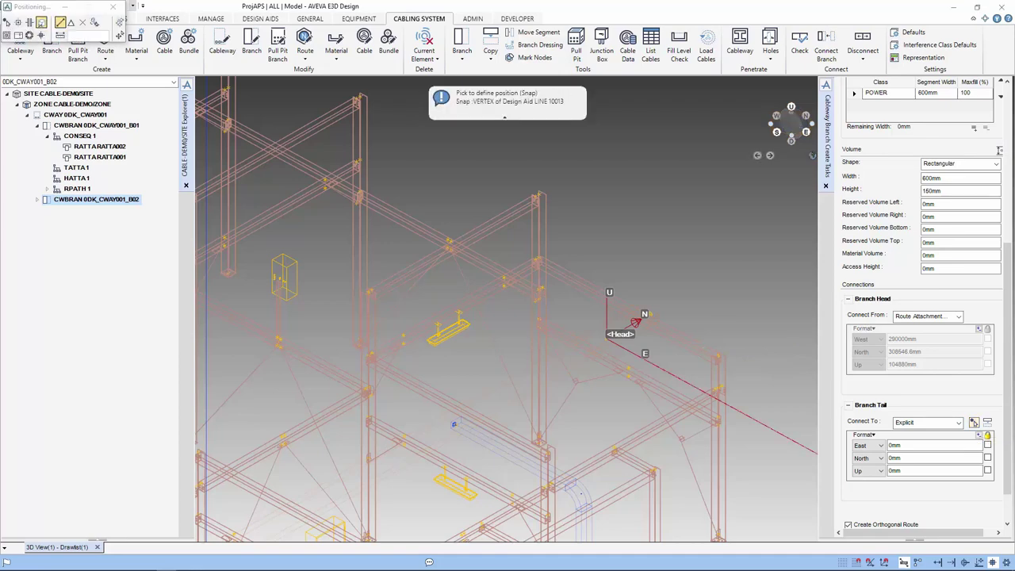
click(611, 337)
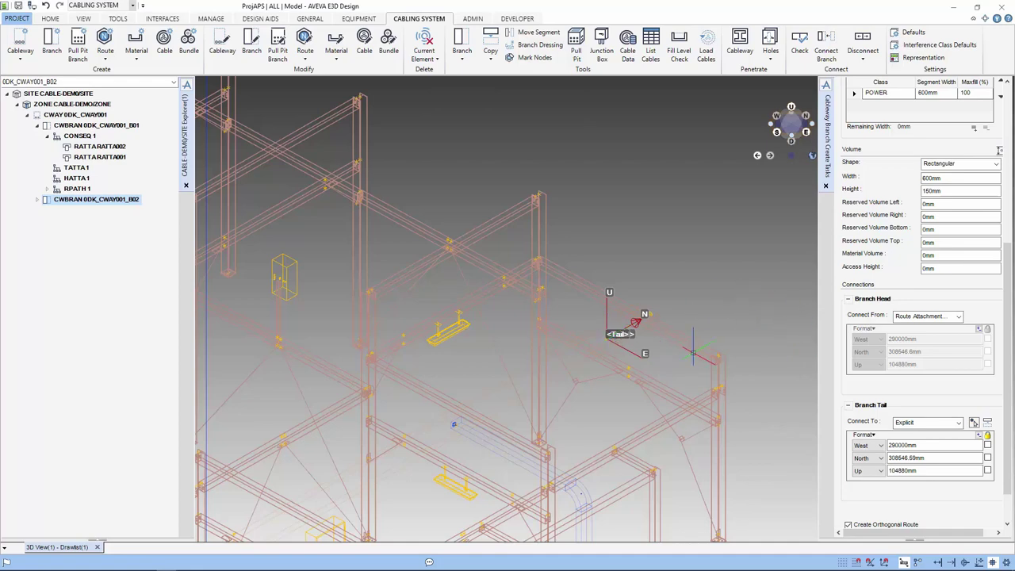
scroll(693, 353, down, 4)
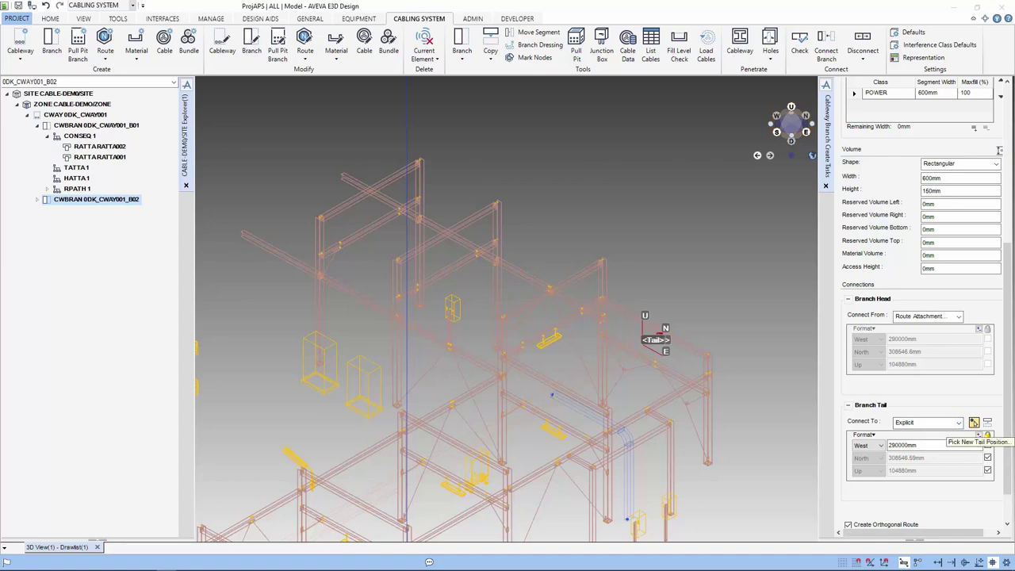
Step: Pick the tail's West position by snapping to the top beam of the rearmost steel frame
click(974, 422)
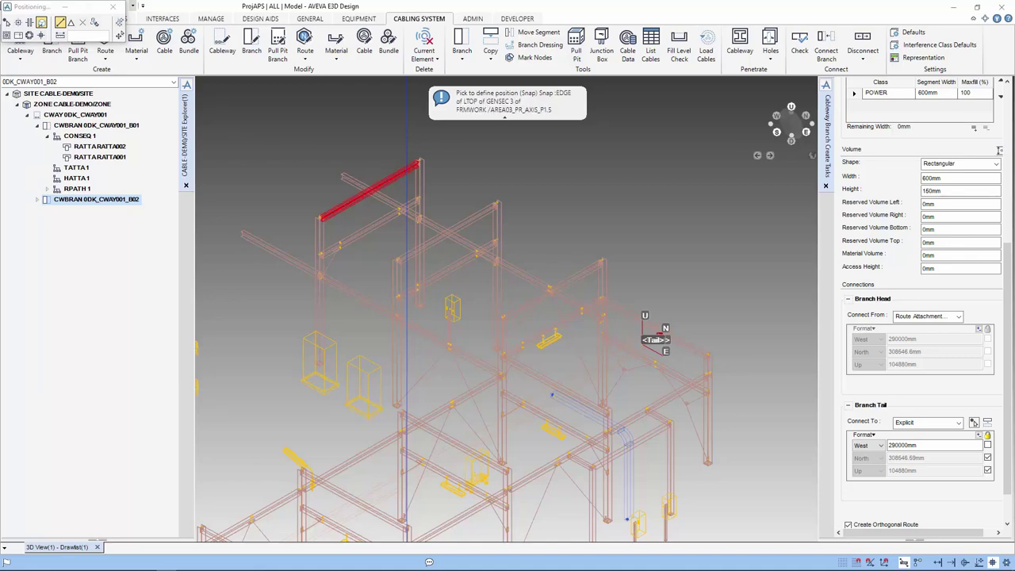
click(414, 168)
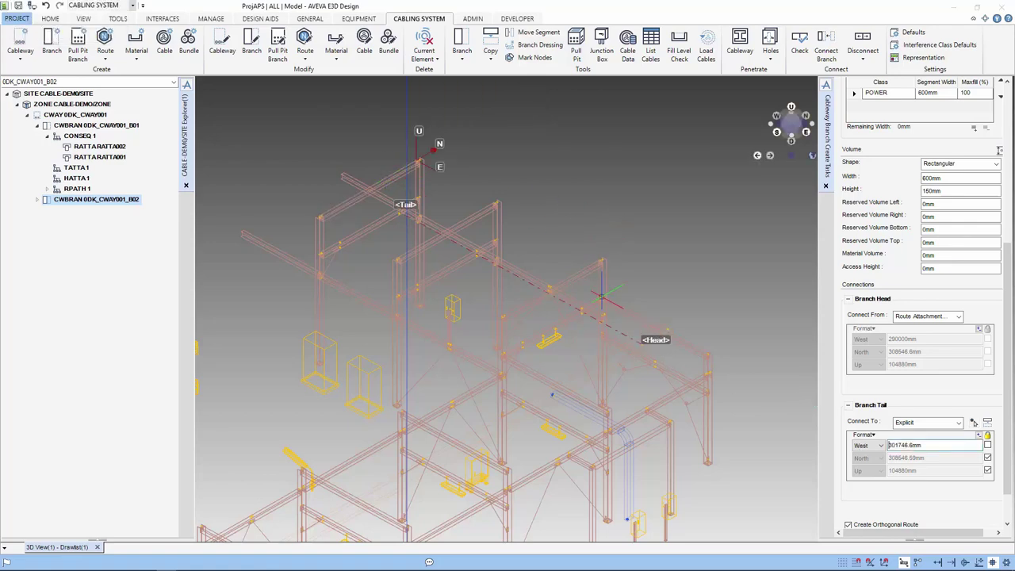
scroll(603, 298, up, 4)
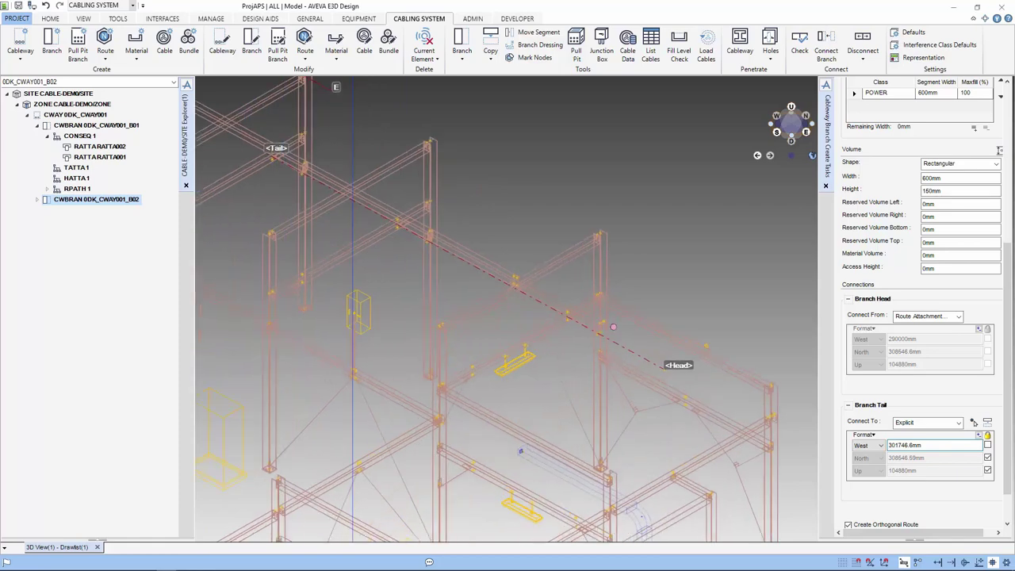
key(Up)
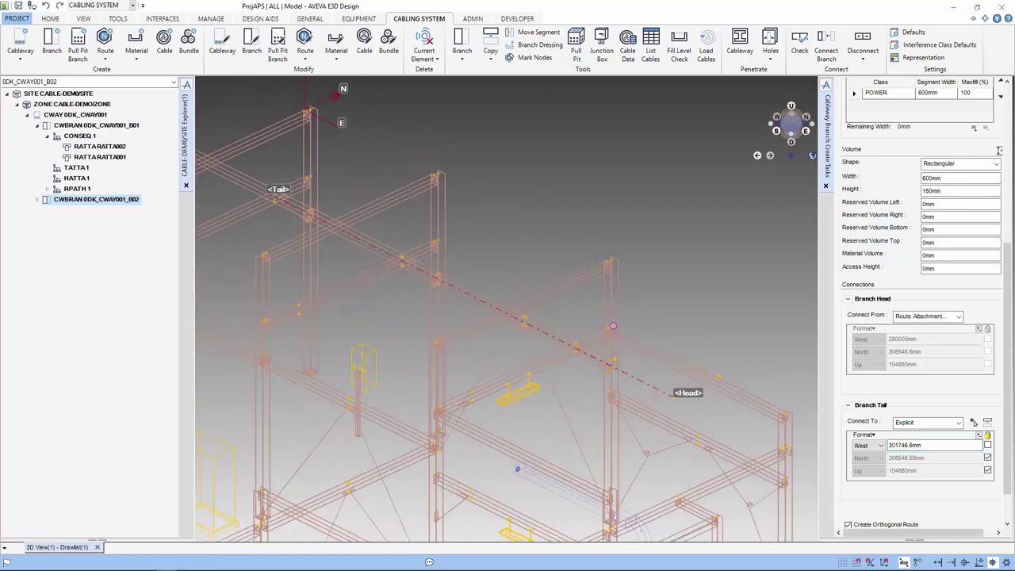
scroll(919, 302, up, 5)
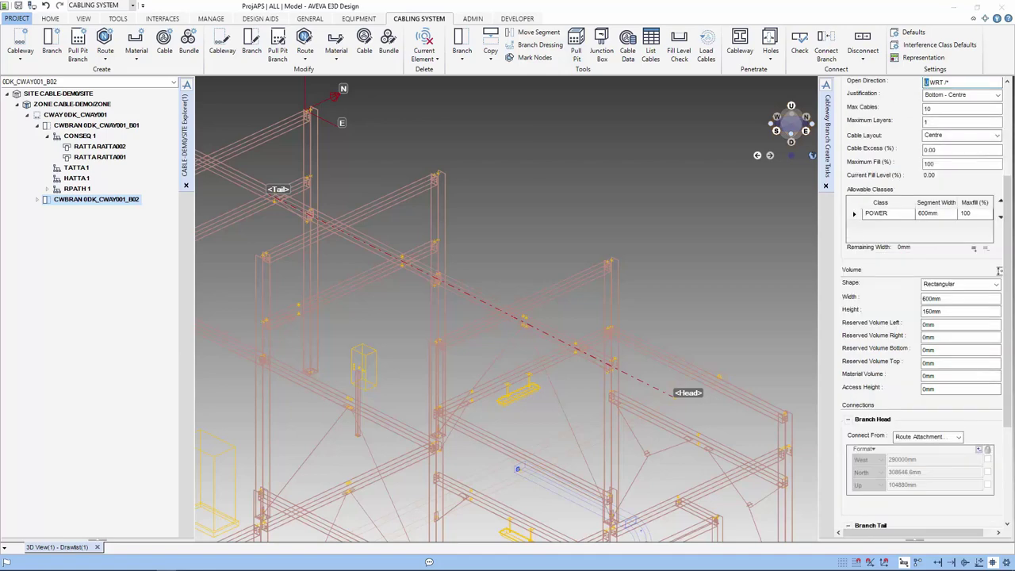
Step: Switch the model back to shaded display and lock the tail's West coordinate
scroll(920, 301, down, 2)
scroll(765, 414, down, 1)
scroll(765, 414, down, 1)
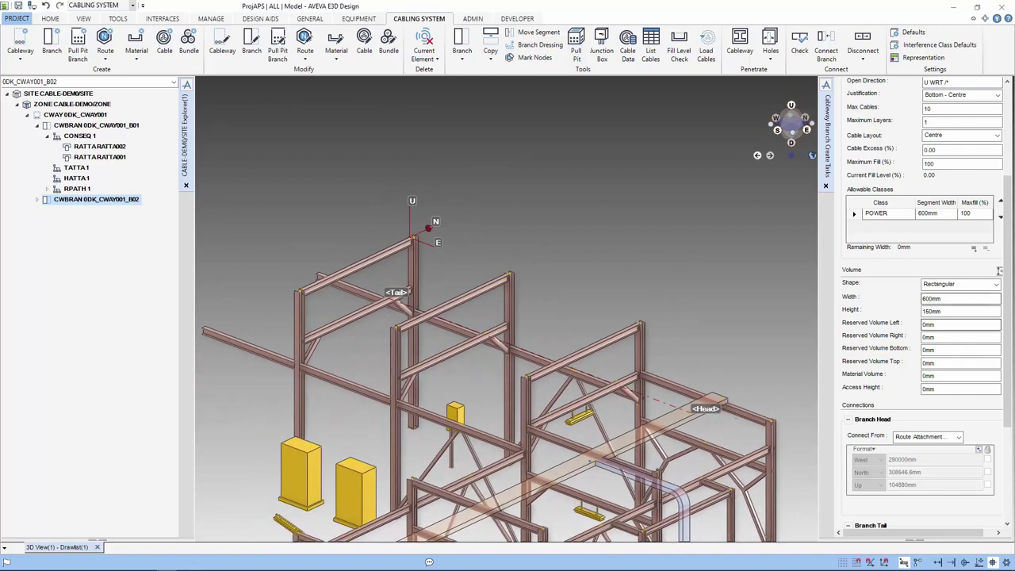
scroll(951, 341, down, 3)
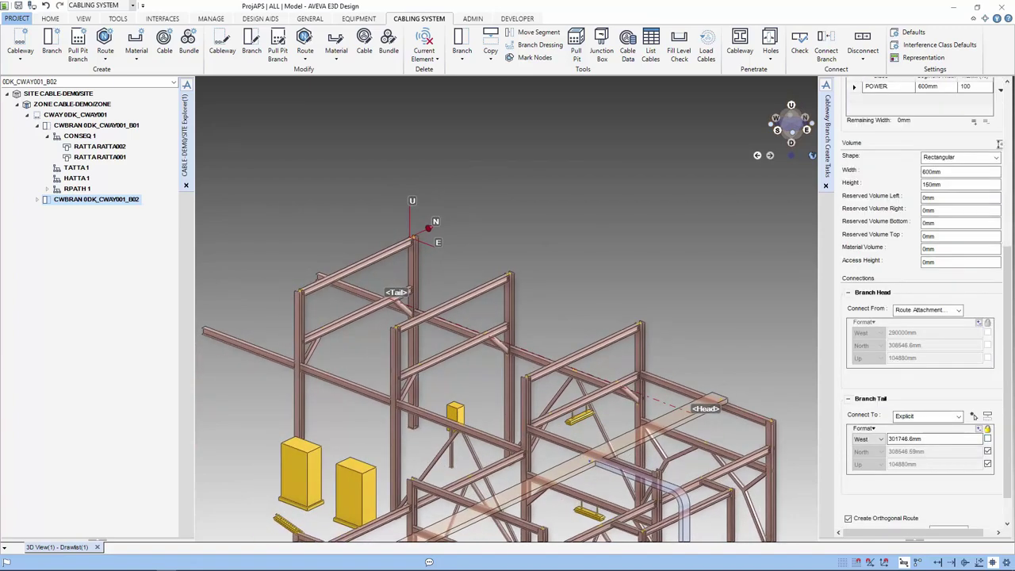
scroll(919, 301, up, 2)
scroll(919, 302, down, 3)
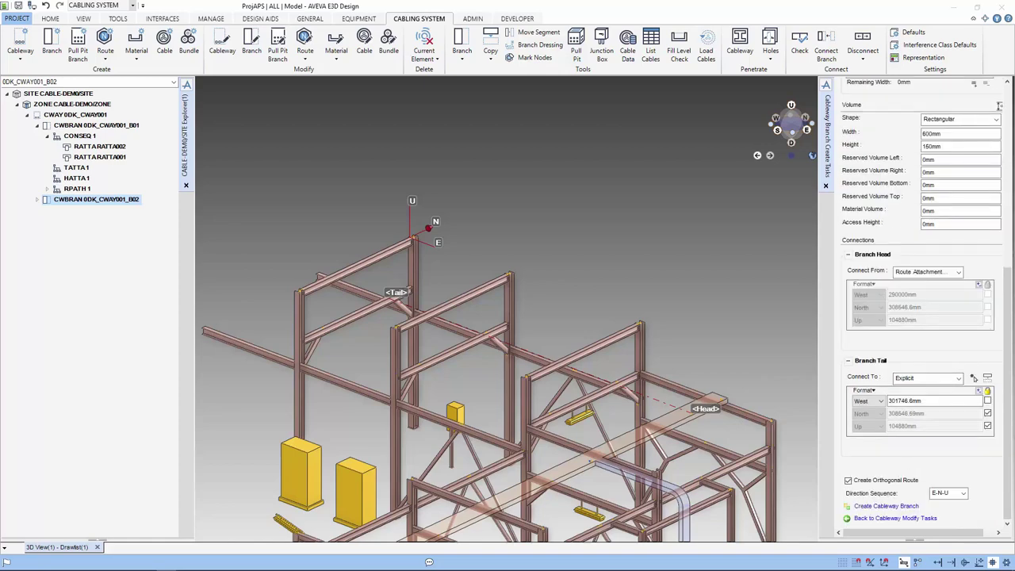
click(987, 401)
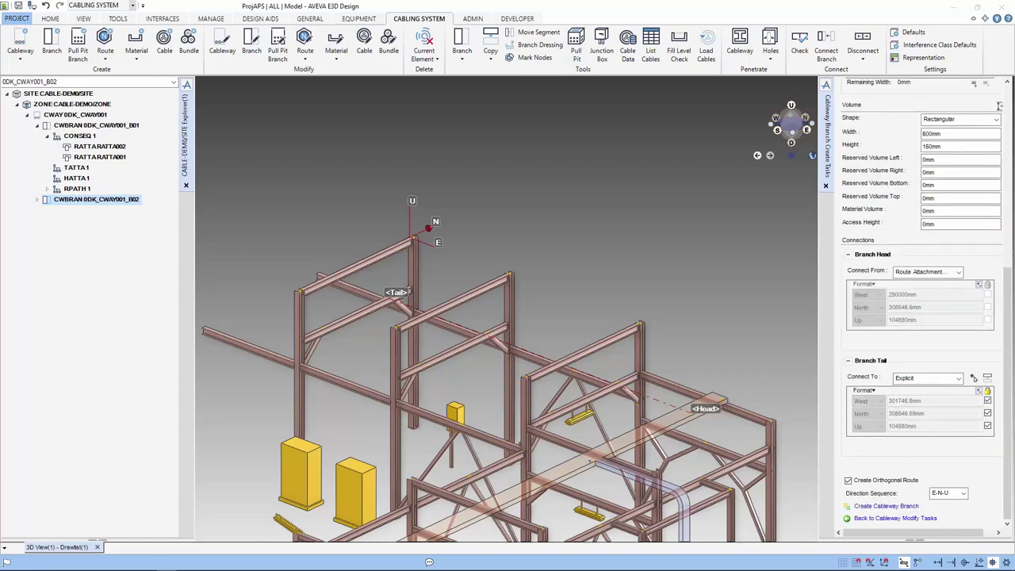
Step: Unlock the tail's Up coordinate and pick it from the end of the rearmost steel frame's top beam
click(988, 426)
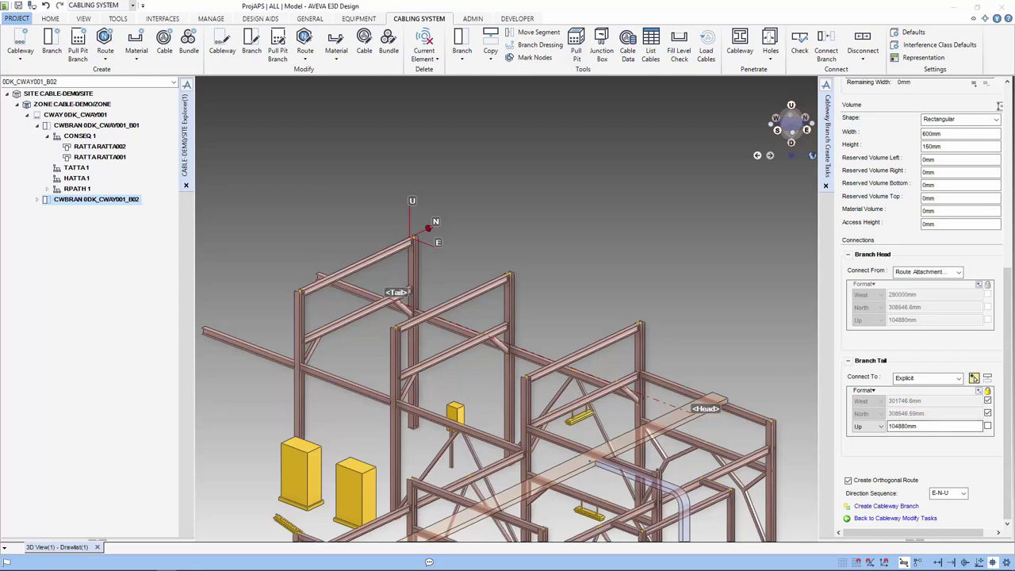
click(974, 378)
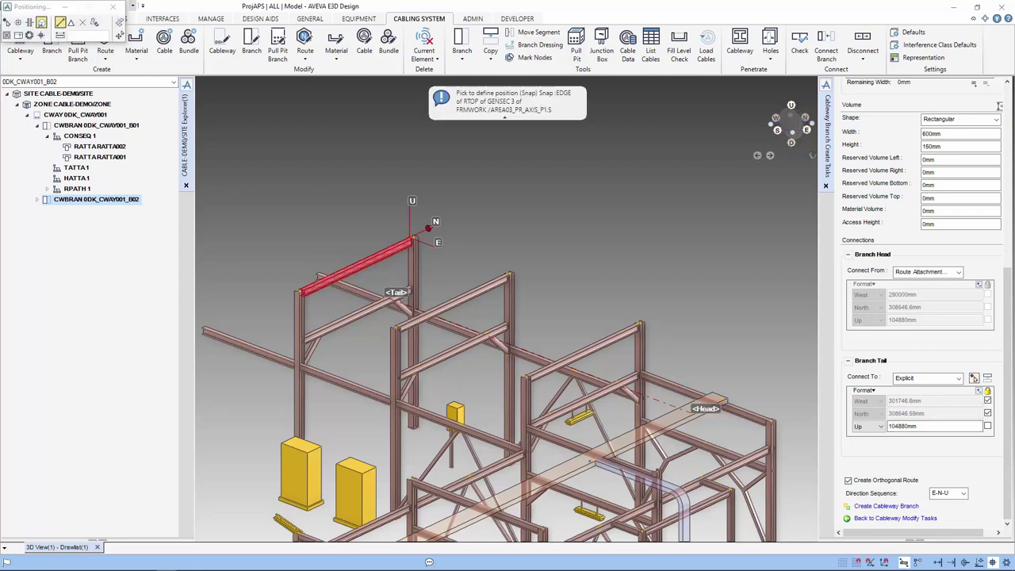
click(412, 238)
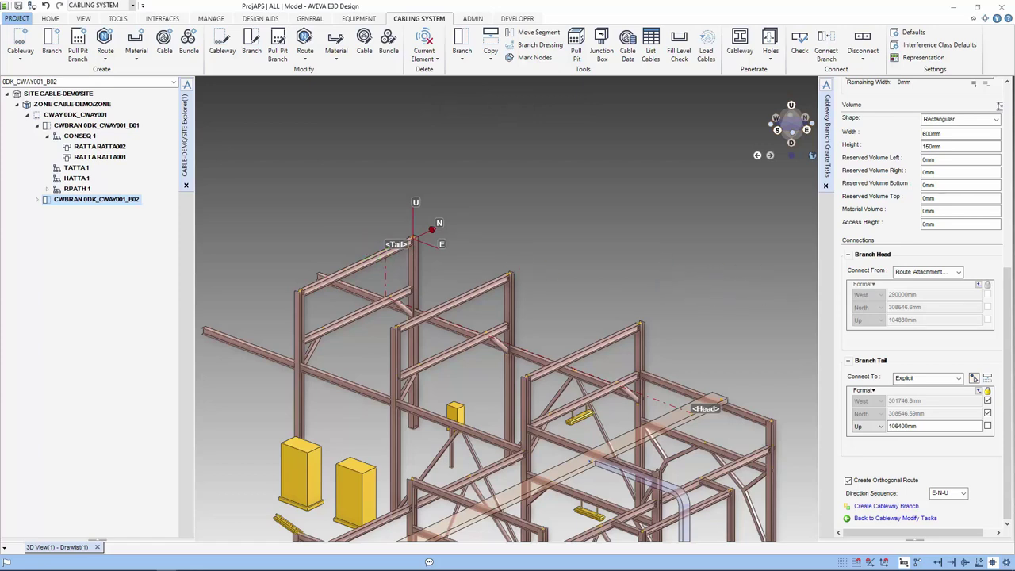
Step: Set the orthogonal route's direction sequence to U-E-N
click(951, 493)
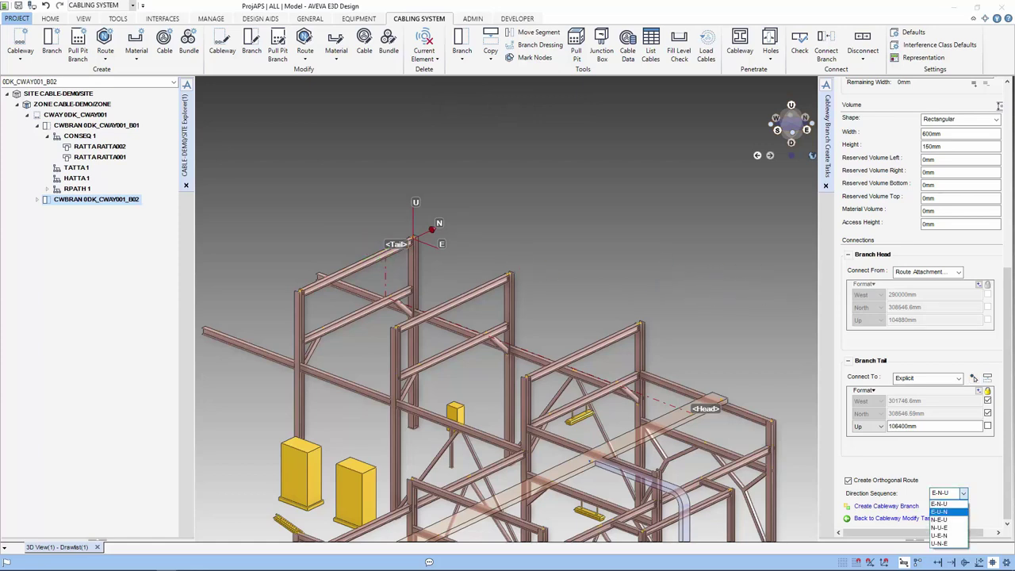
click(944, 535)
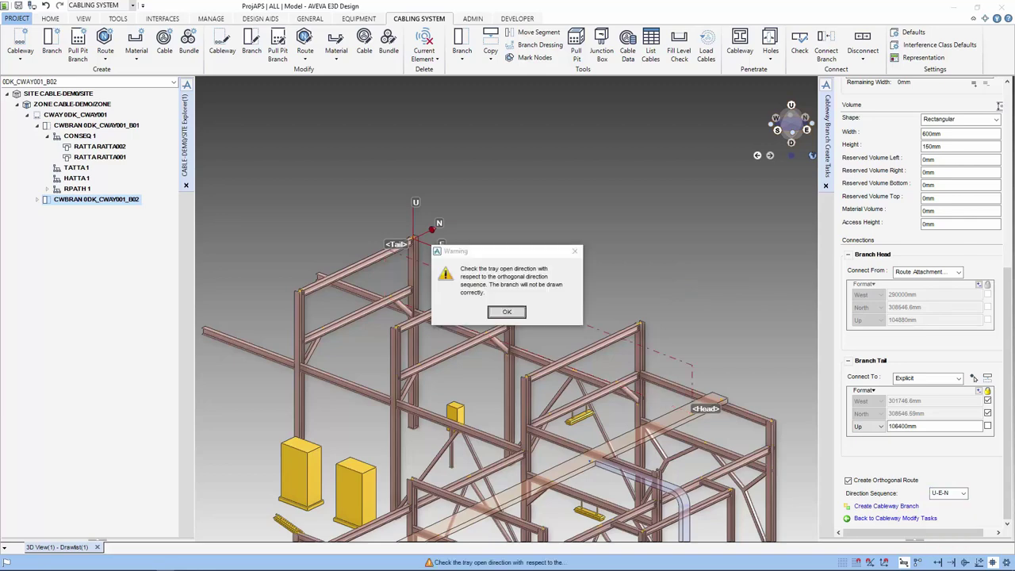
click(506, 312)
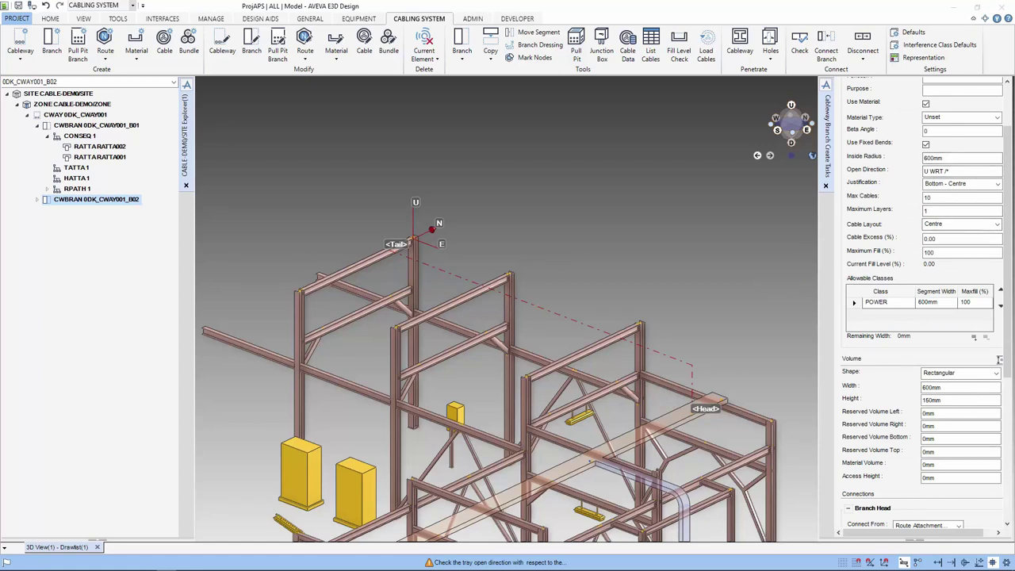
Step: Set the branch's open direction to E WRT /* and create the cableway branch
click(926, 171)
double_click(926, 171)
text(E)
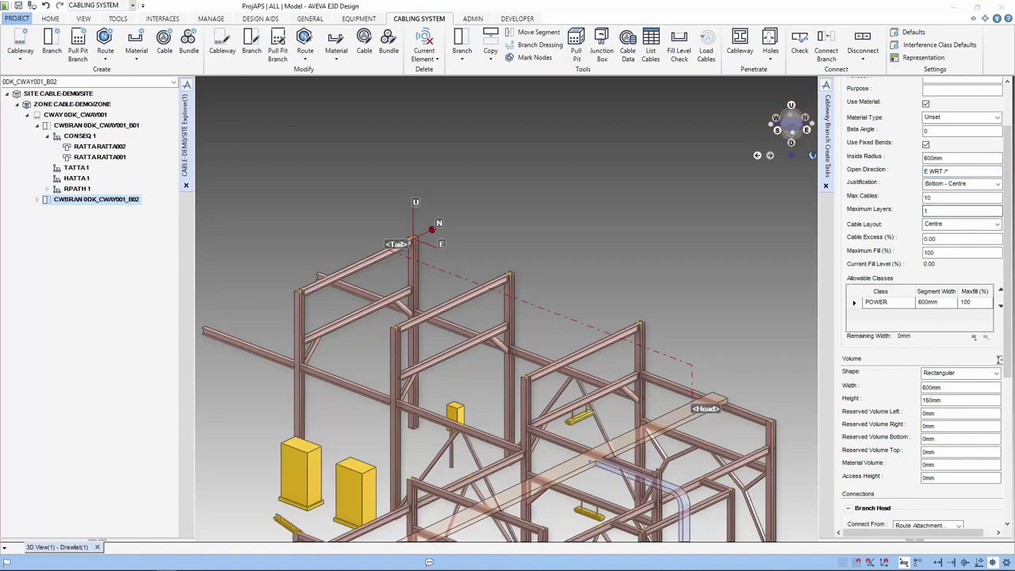
scroll(960, 387, down, 5)
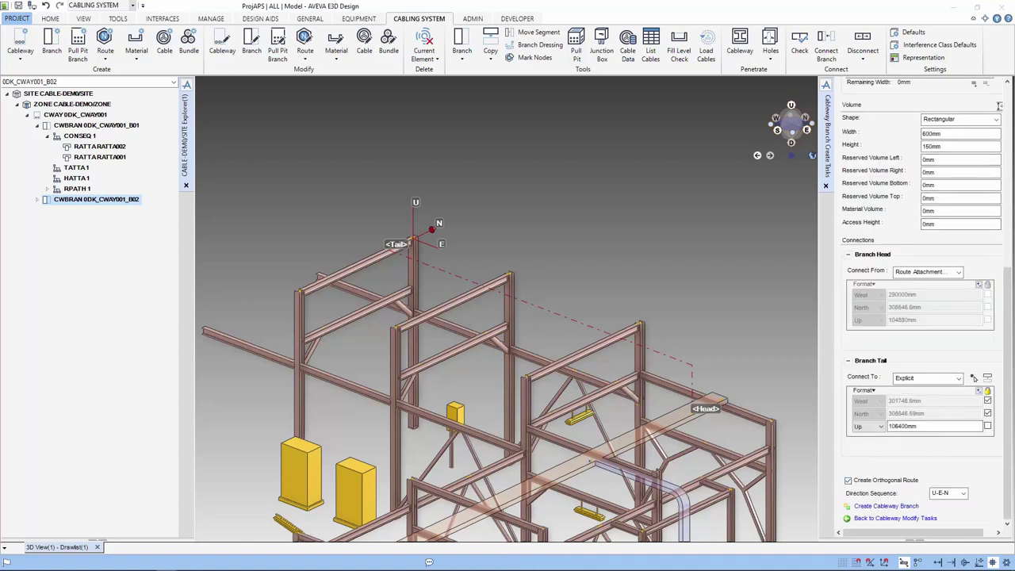
click(886, 506)
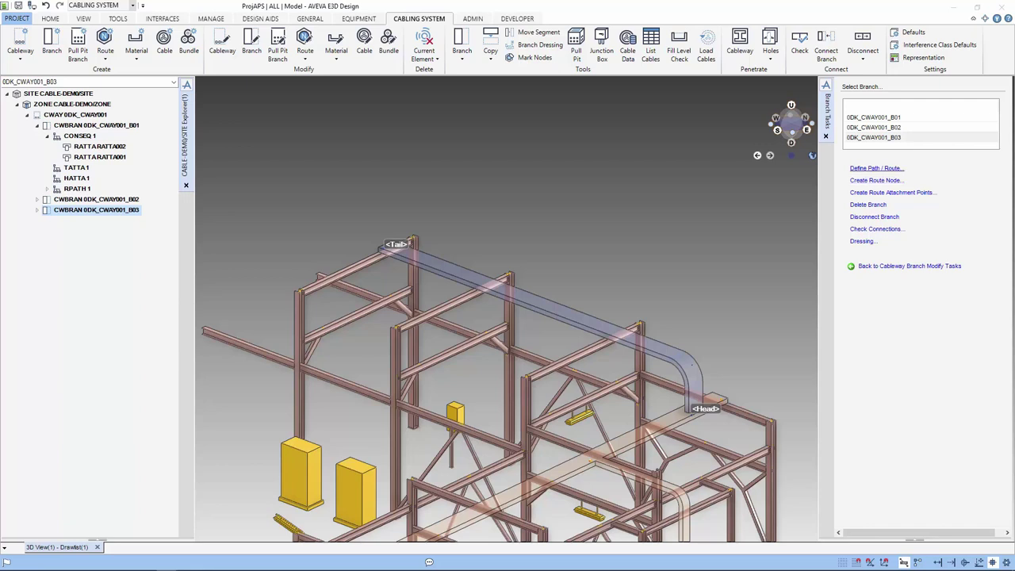
Step: Open the new branch's route definition and move its second route point to West 292000 mm
click(877, 168)
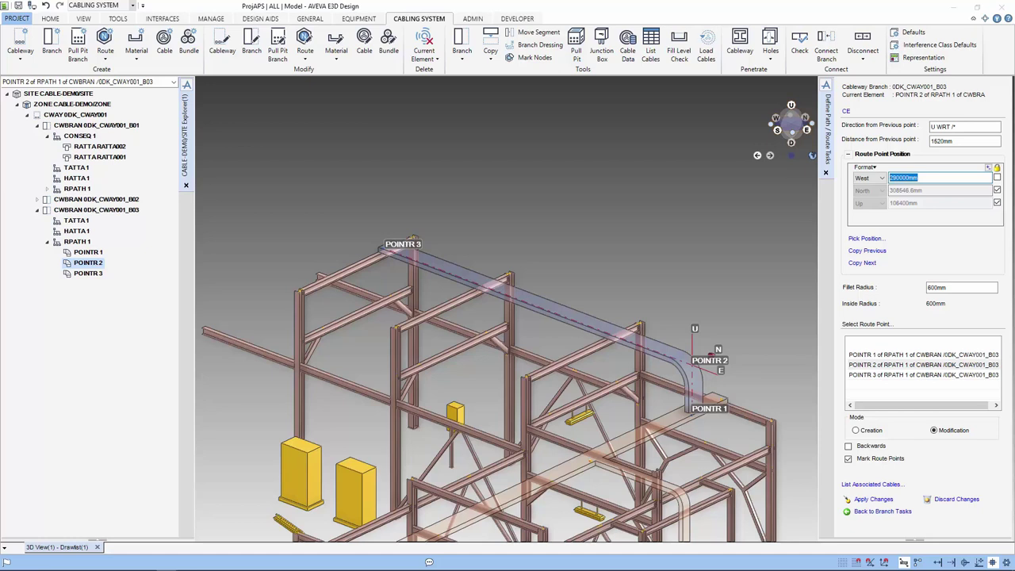
text(292000)
key(Return)
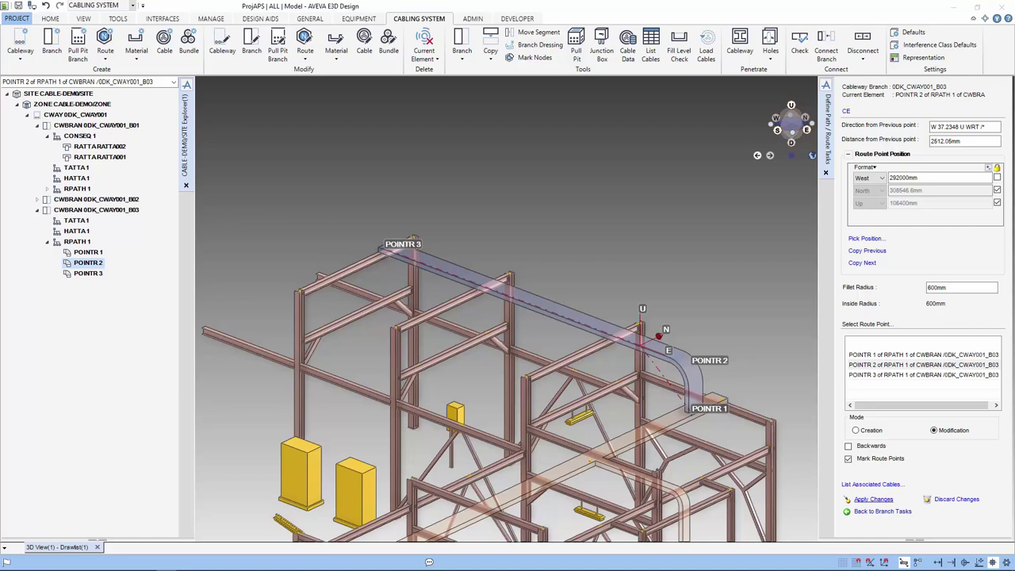
click(872, 499)
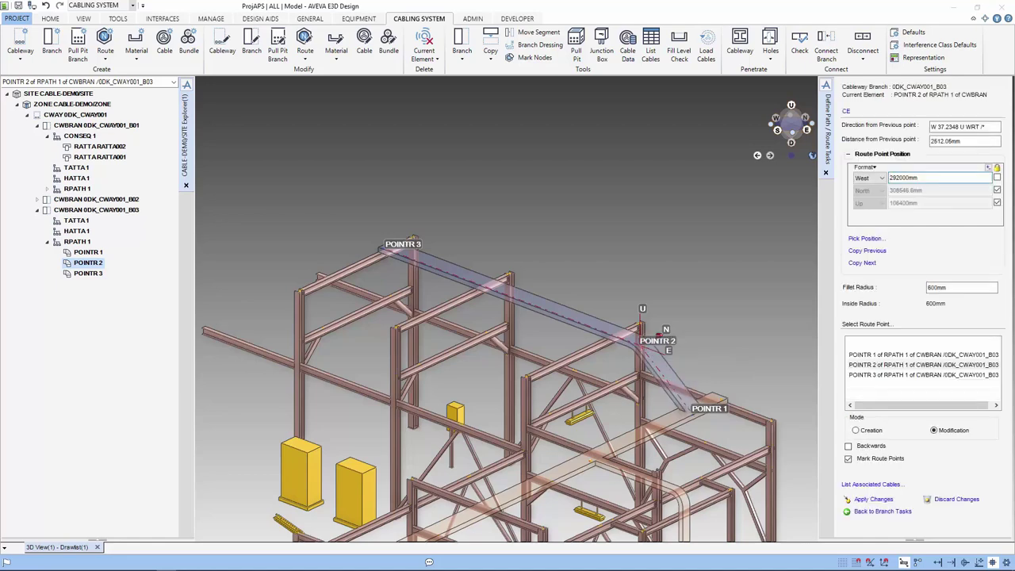
Step: Create a route point after the branch's first point at West 291000 mm, with the North and Up coordinates unlocked
click(923, 354)
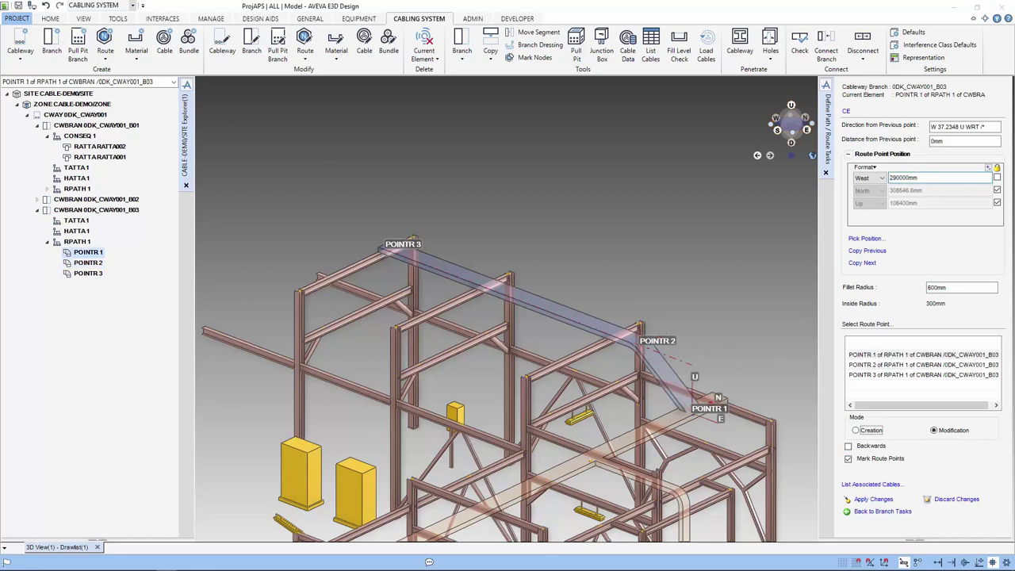
click(856, 430)
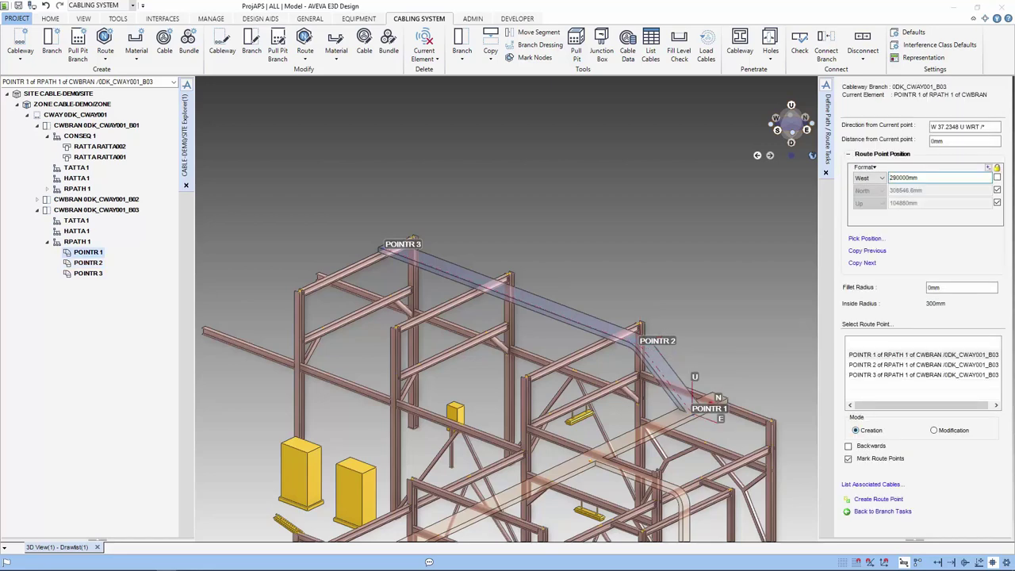
click(997, 191)
click(997, 203)
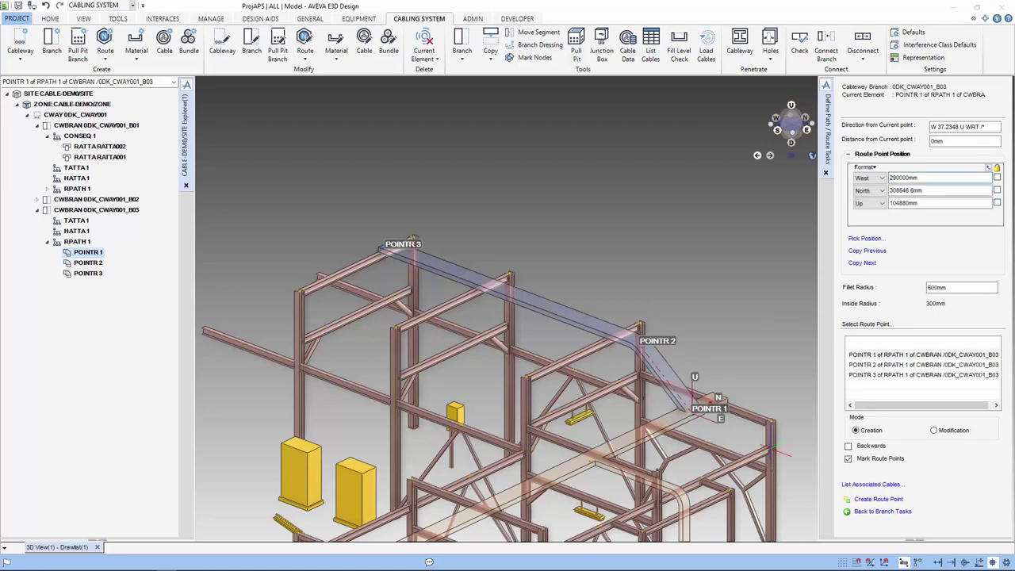
scroll(691, 434, up, 1)
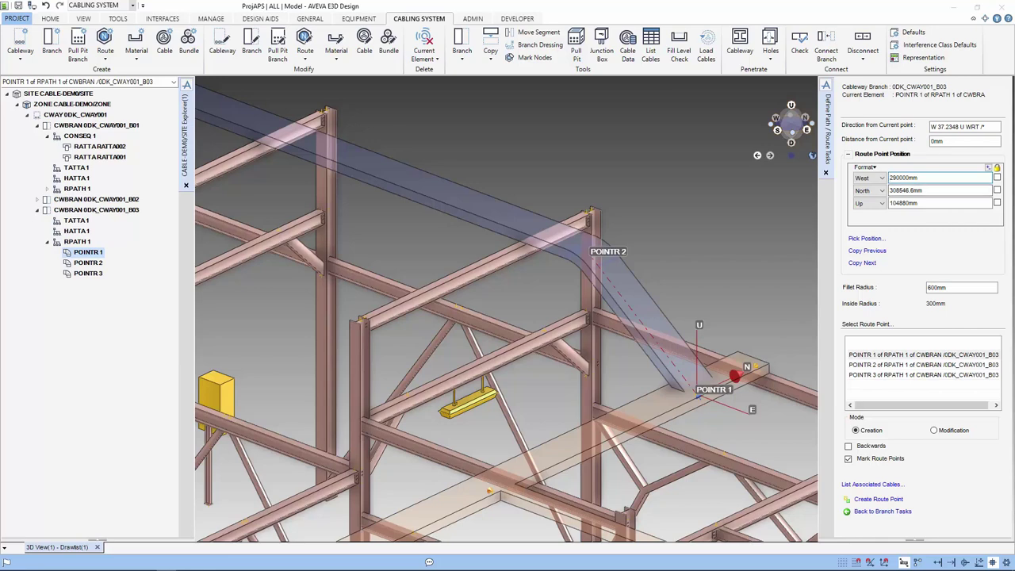
click(923, 364)
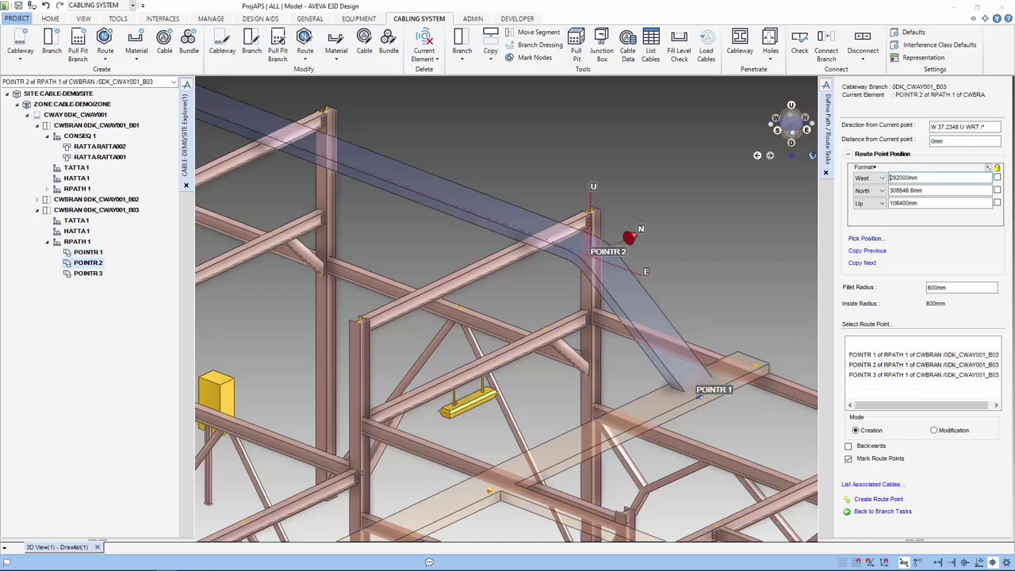
click(923, 355)
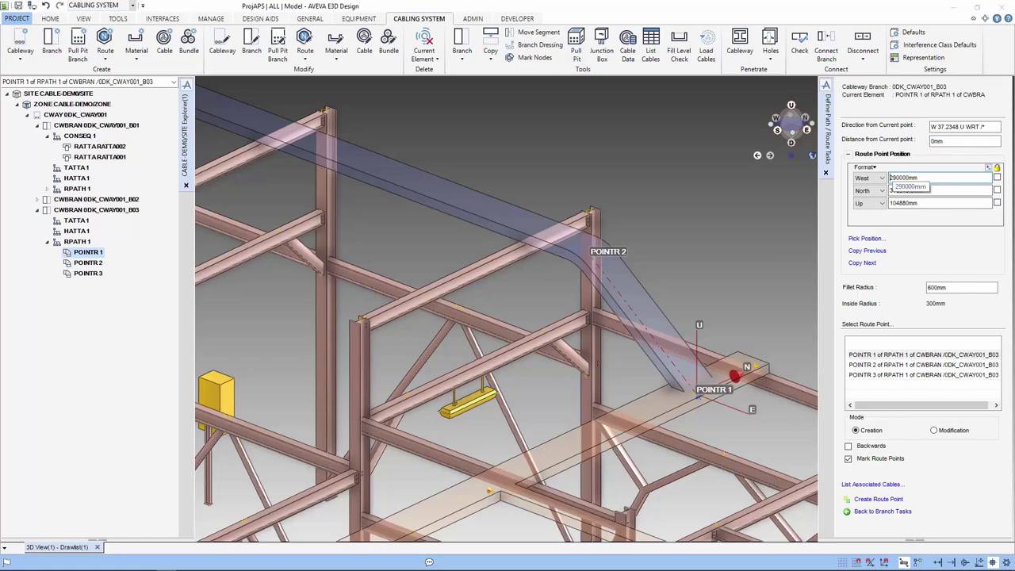
drag(896, 178, 917, 178)
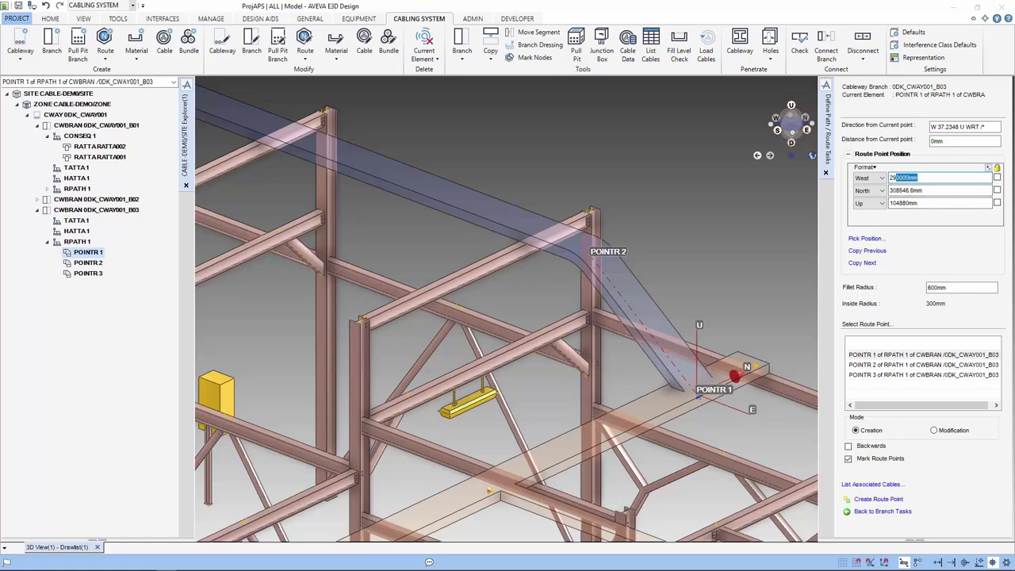
text(1000)
key(Tab)
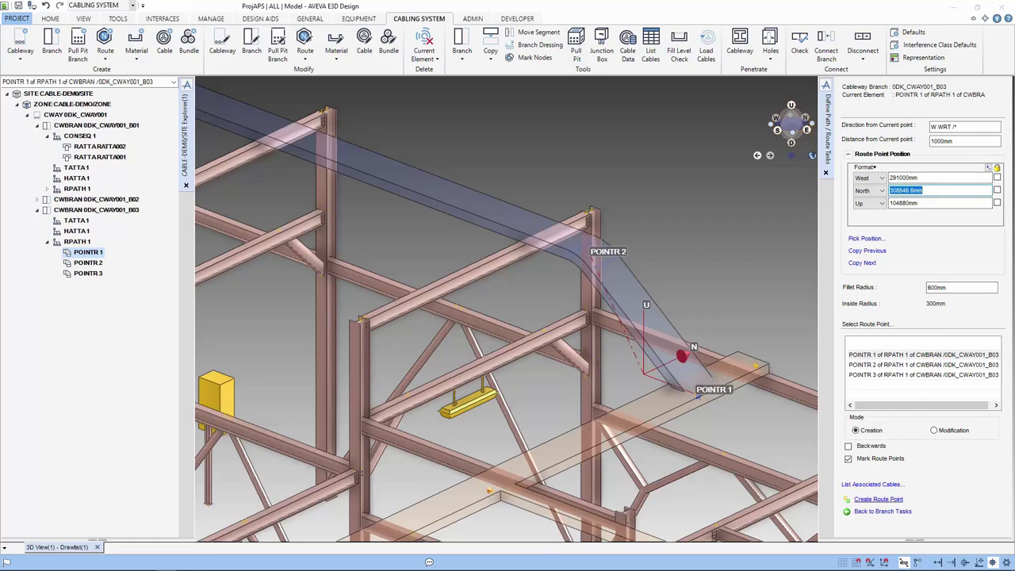
click(878, 499)
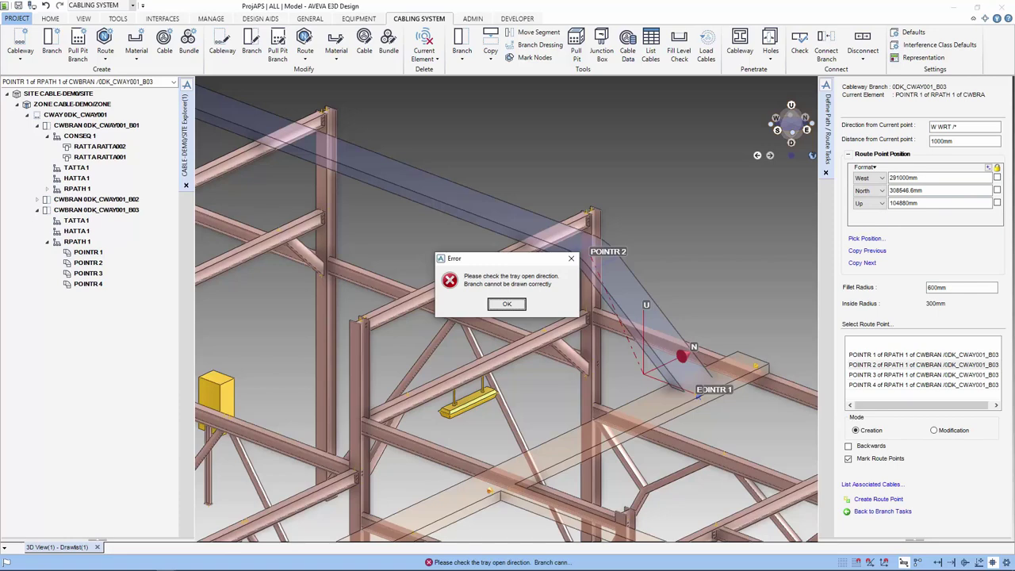
click(507, 304)
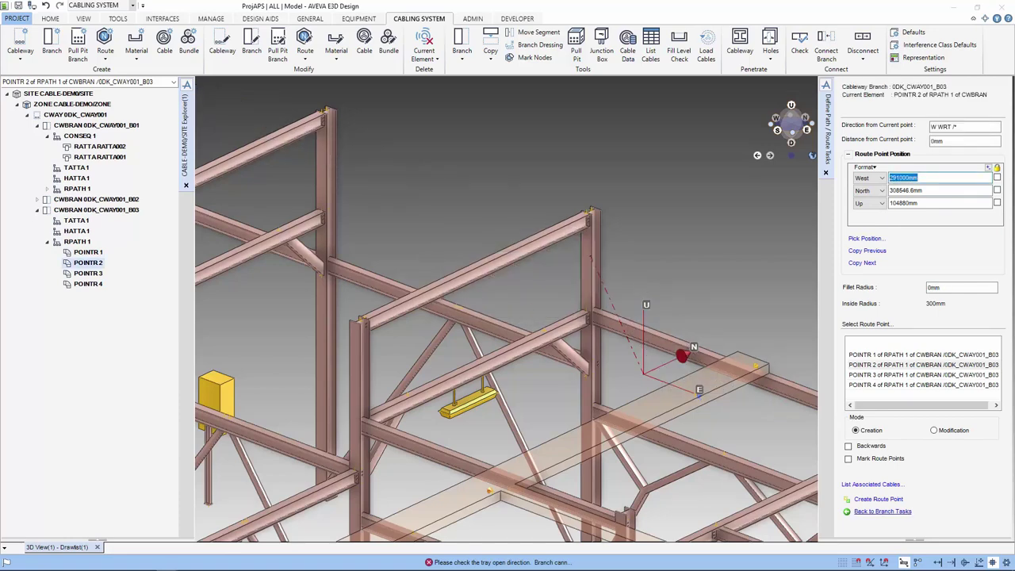
Step: Return to the third branch's modification settings, set its open direction to U WRT /* and apply the change
click(882, 511)
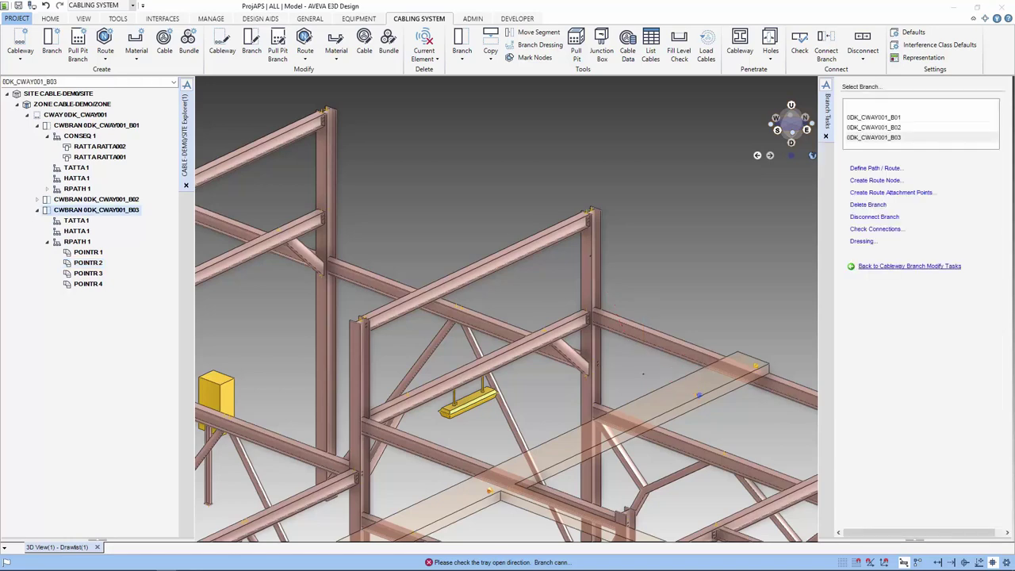
click(902, 266)
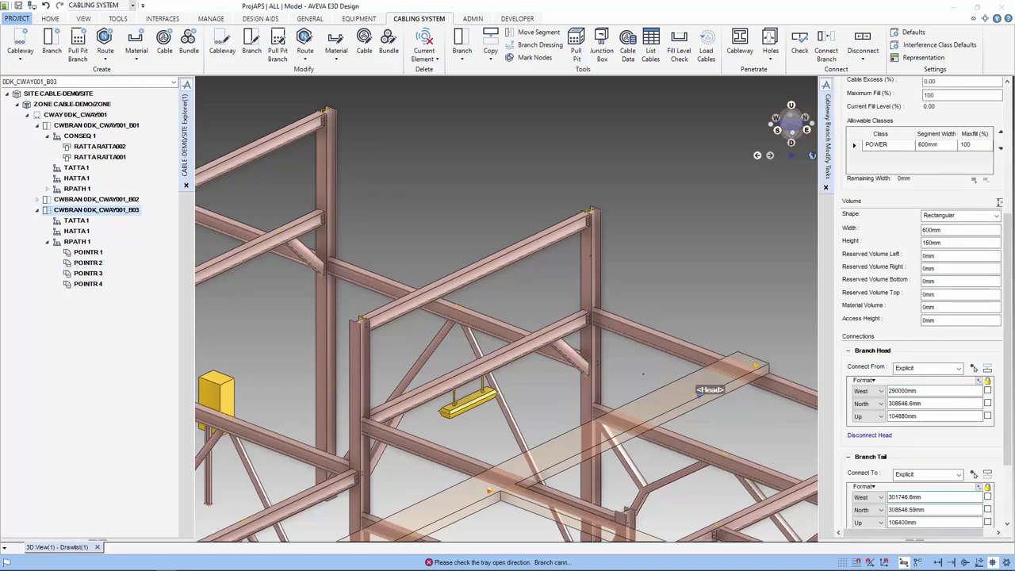
scroll(999, 392, down, 5)
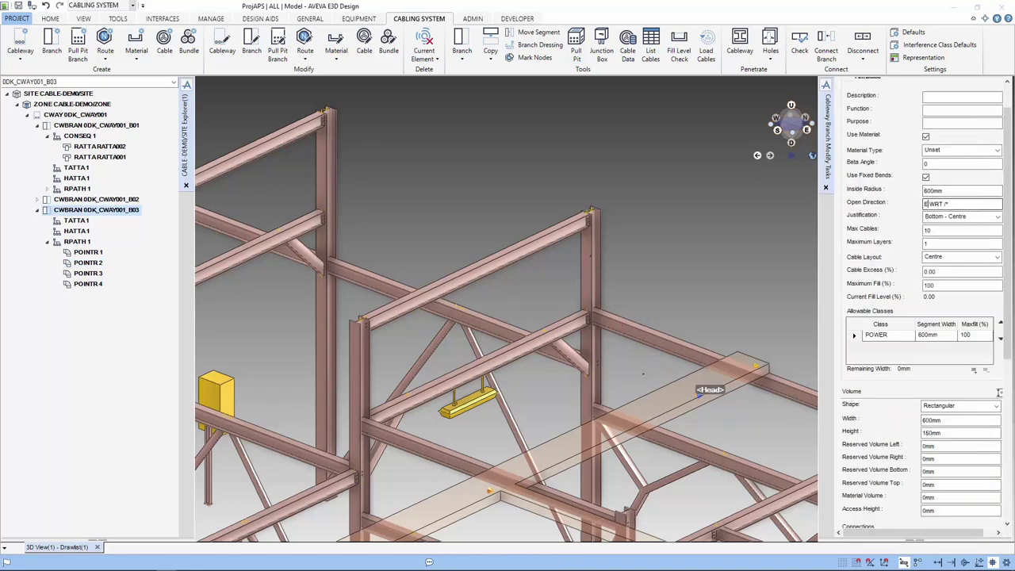
text(U)
scroll(924, 302, down, 5)
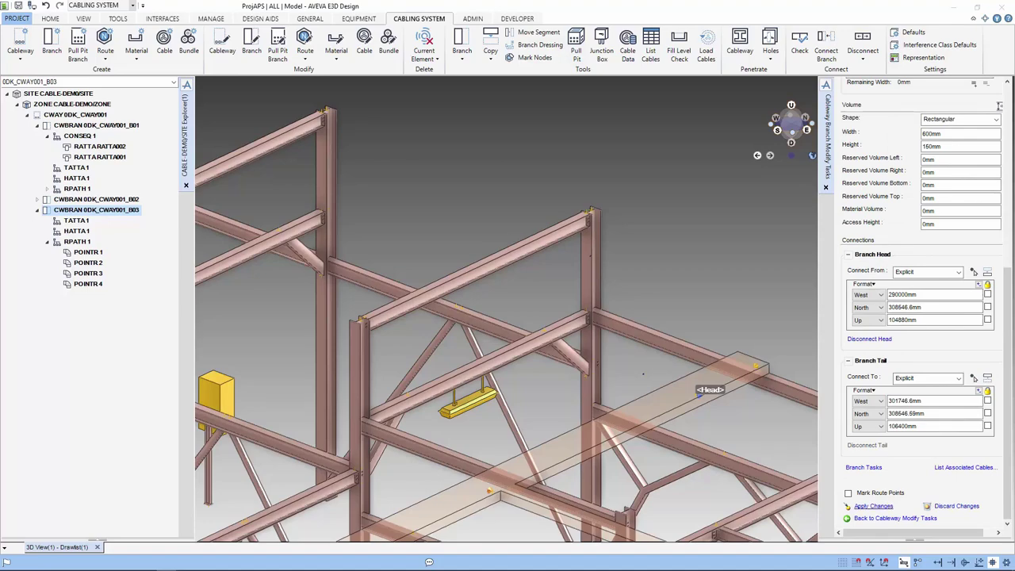
click(873, 505)
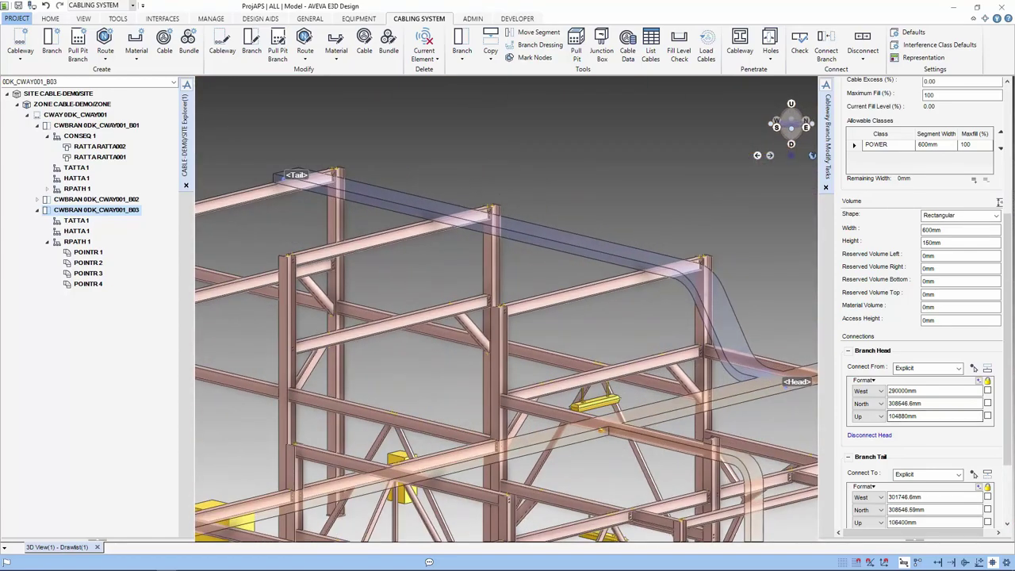
Step: Leave the branch's modification settings and close the cableway task pane
scroll(920, 317, down, 3)
click(894, 518)
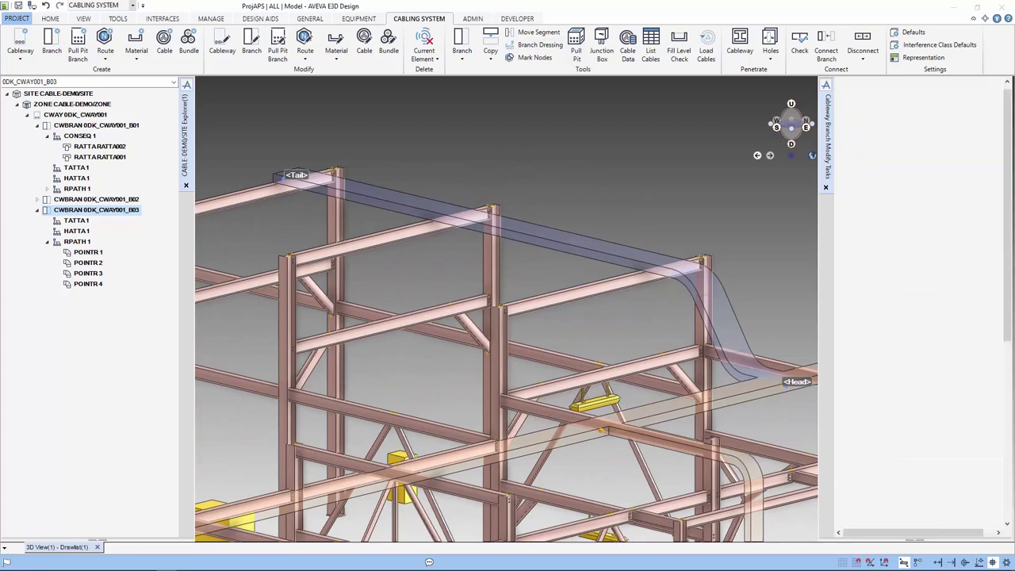
click(825, 165)
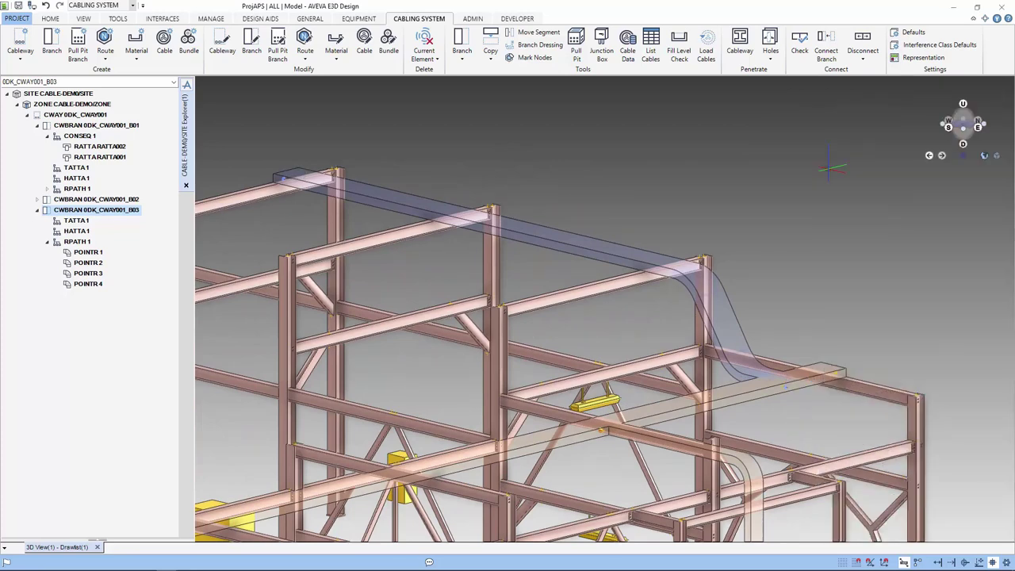